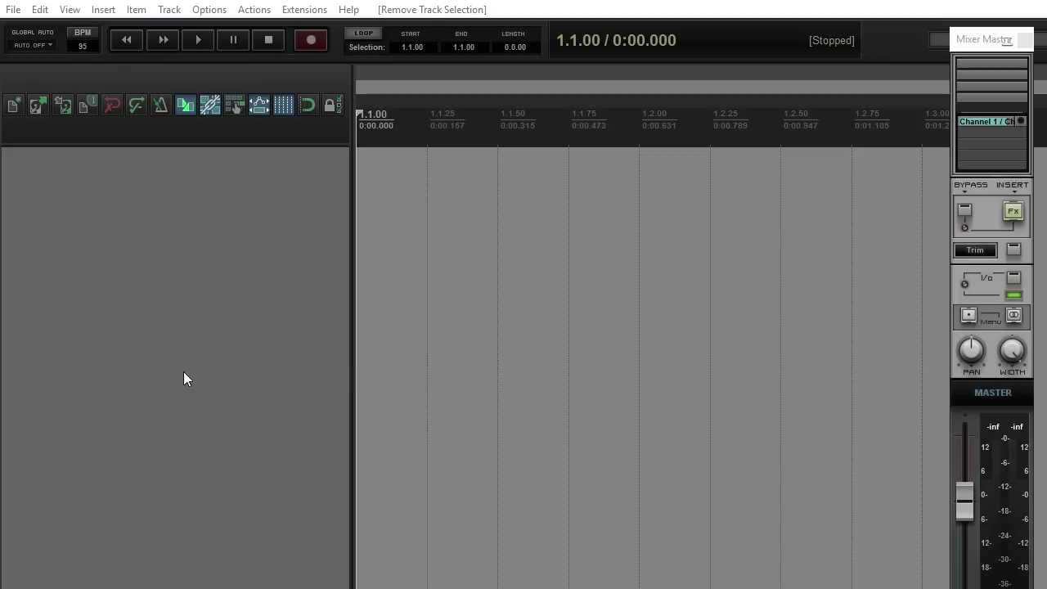
Add a new track, arm it to record from Mono input IP 1, and enable input monitoring
double_click(101, 218)
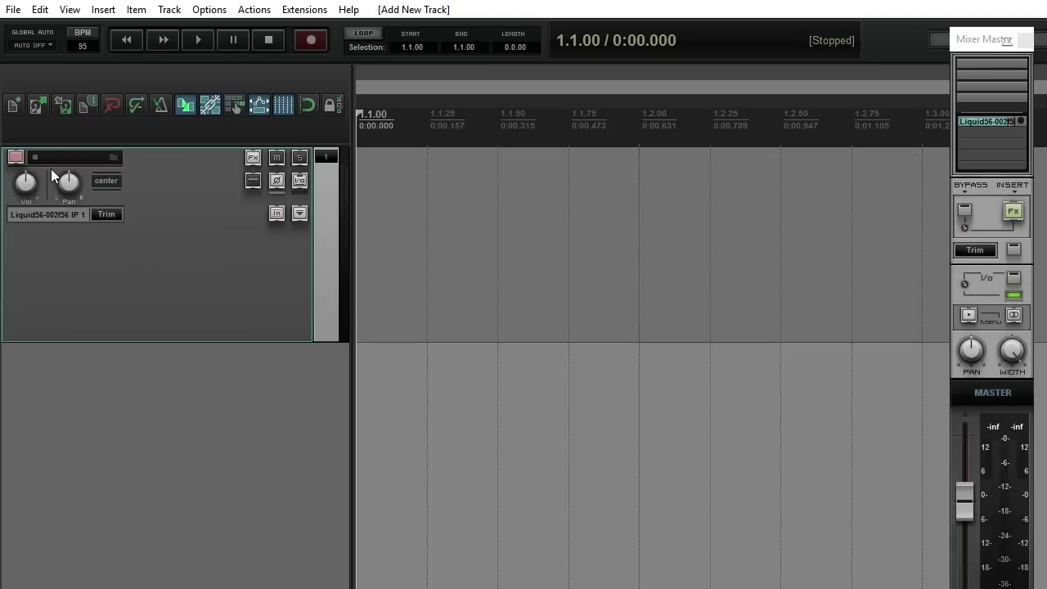
left_click(18, 158)
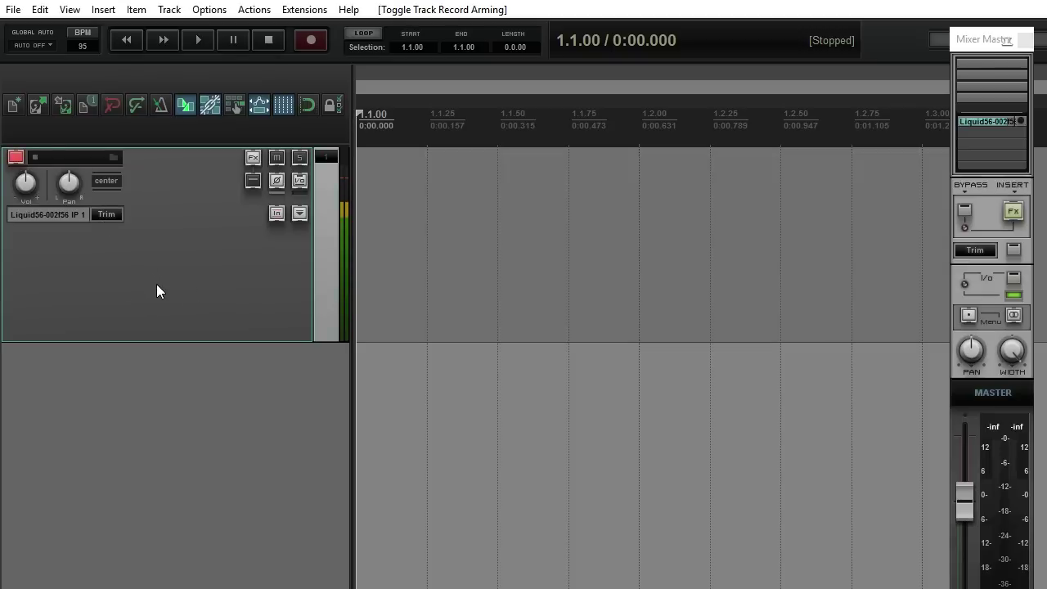
left_click(44, 215)
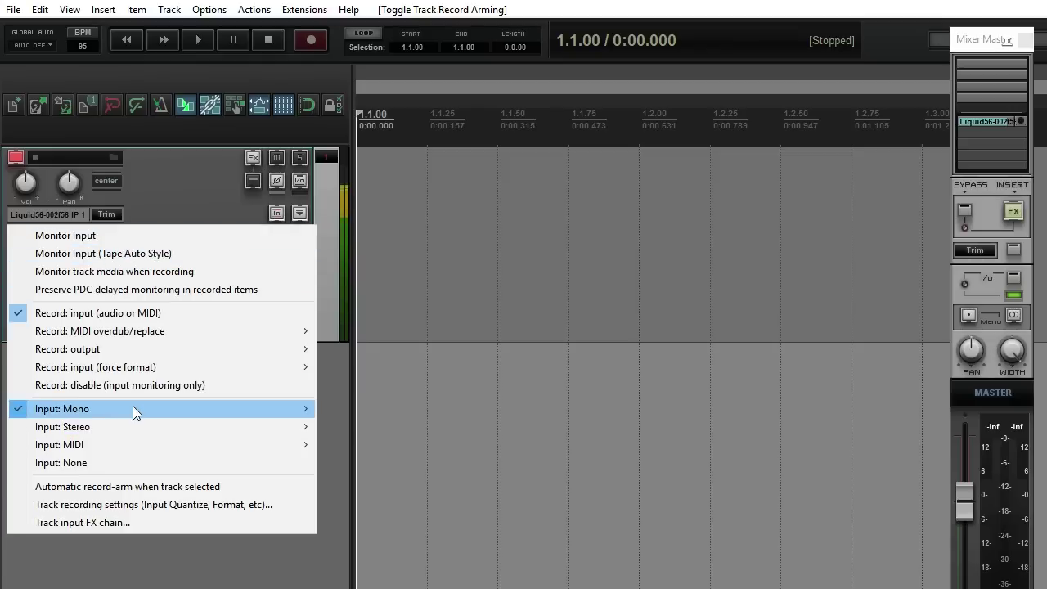
mouse_move(134, 408)
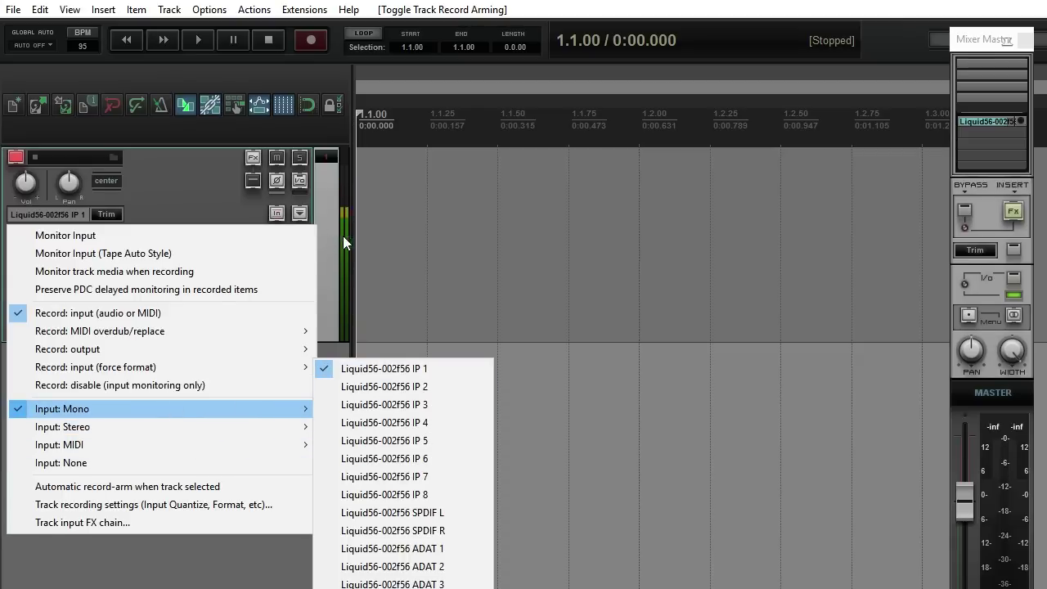
left_click(178, 182)
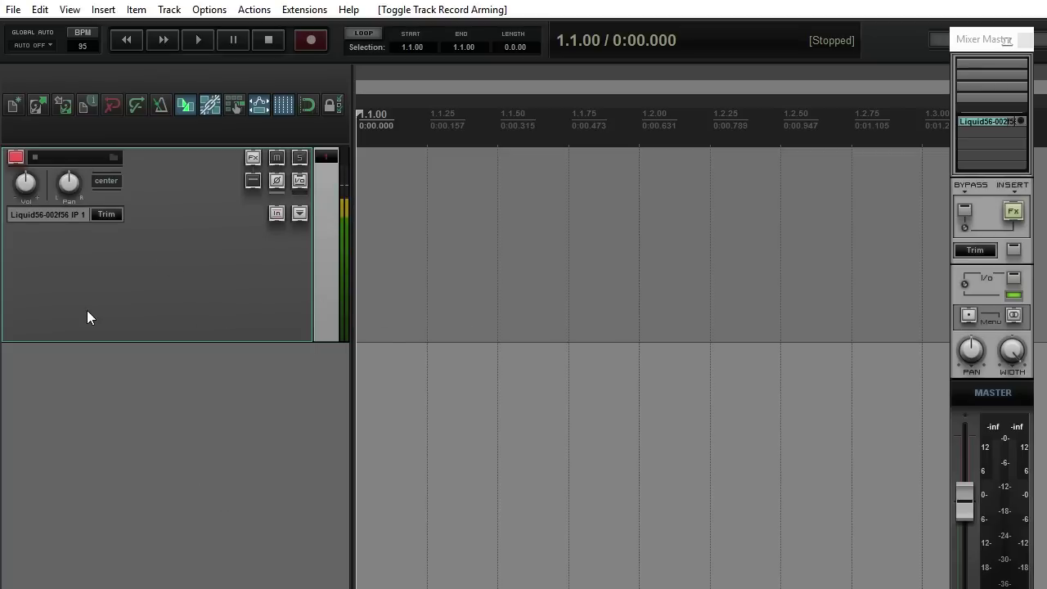
right_click(16, 160)
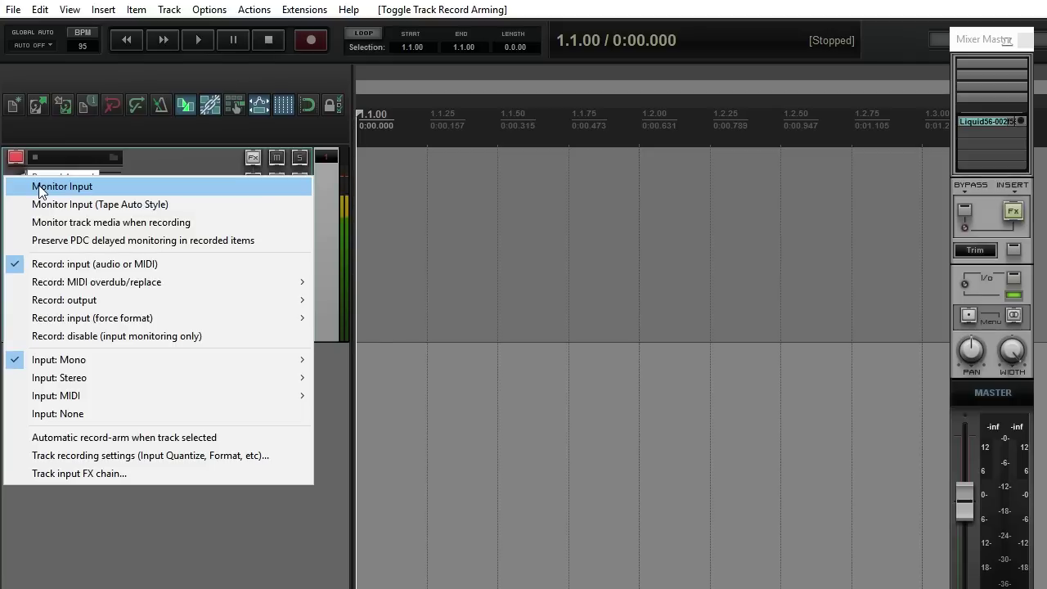
left_click(200, 160)
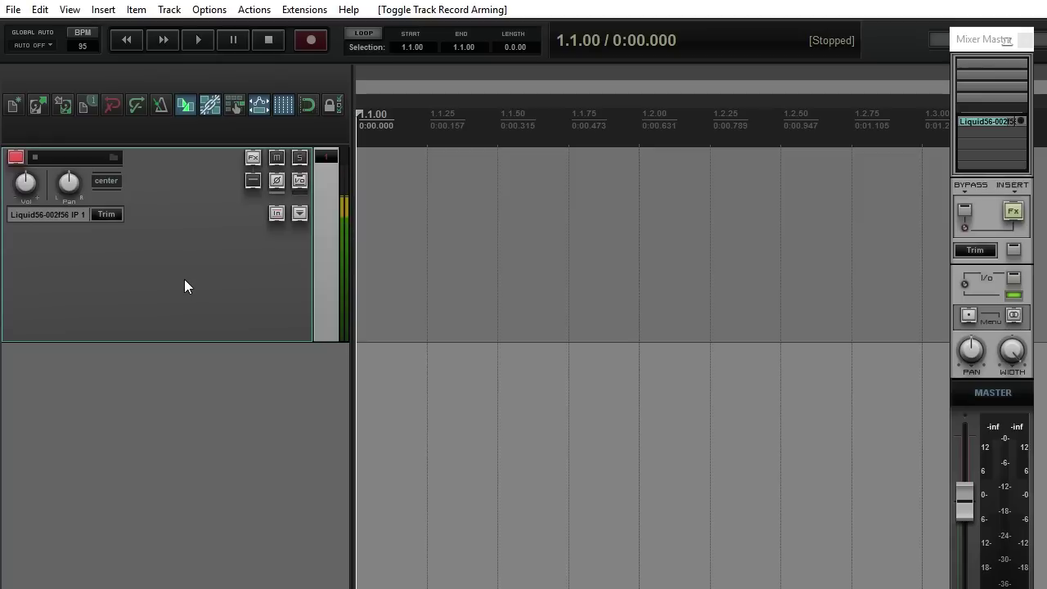
Add and arm a second track, and name the first track 'Vox 1'
double_click(147, 421)
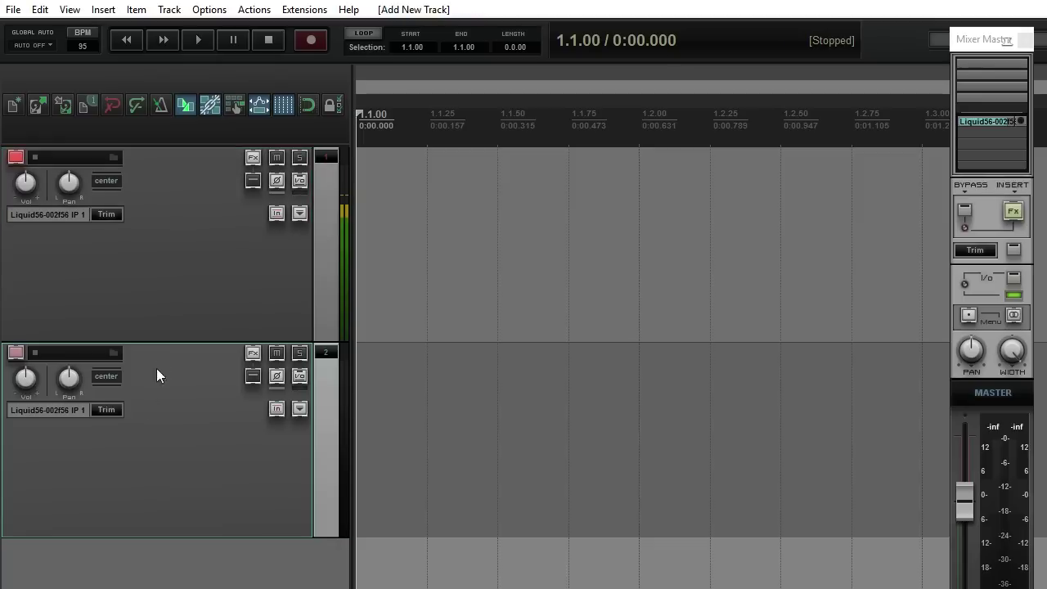
left_click(14, 355)
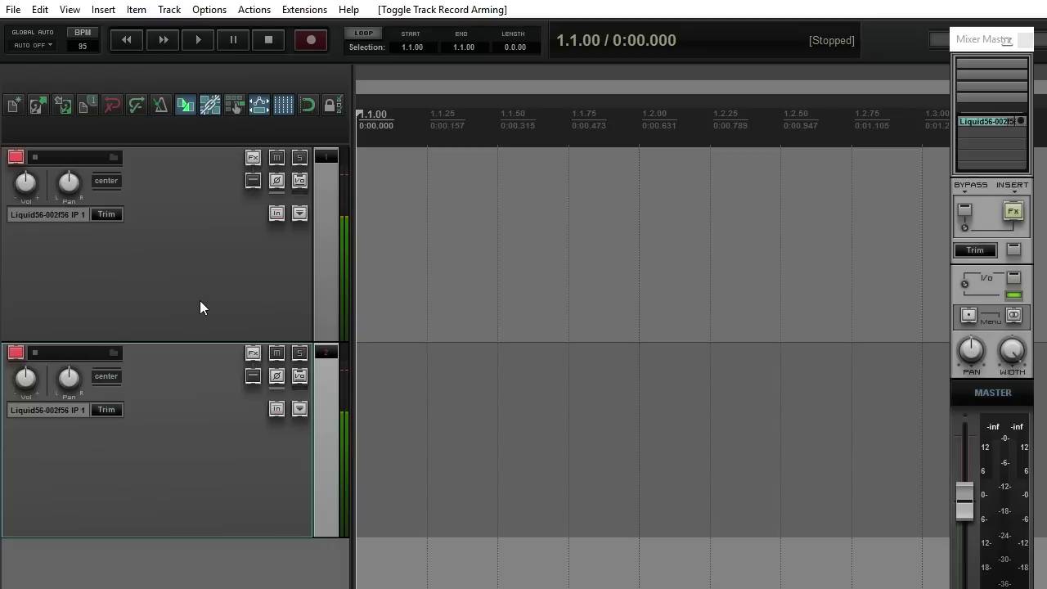
double_click(66, 157)
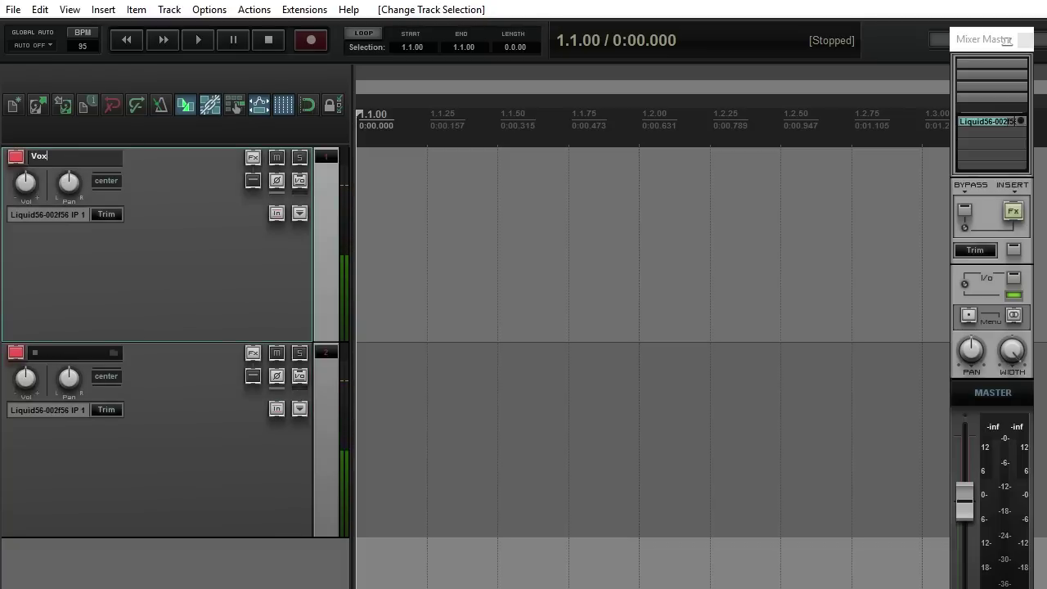
key("Return")
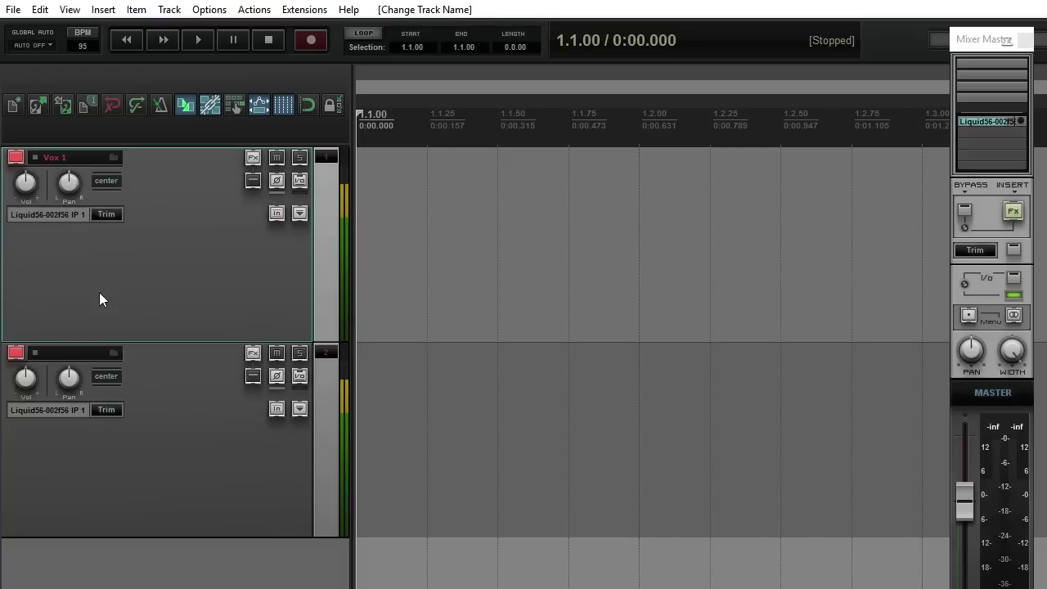
Name the second track 'FX' and turn its volume fully down
double_click(52, 352)
left_click(137, 388)
left_click(164, 275)
left_click(148, 402)
double_click(75, 353)
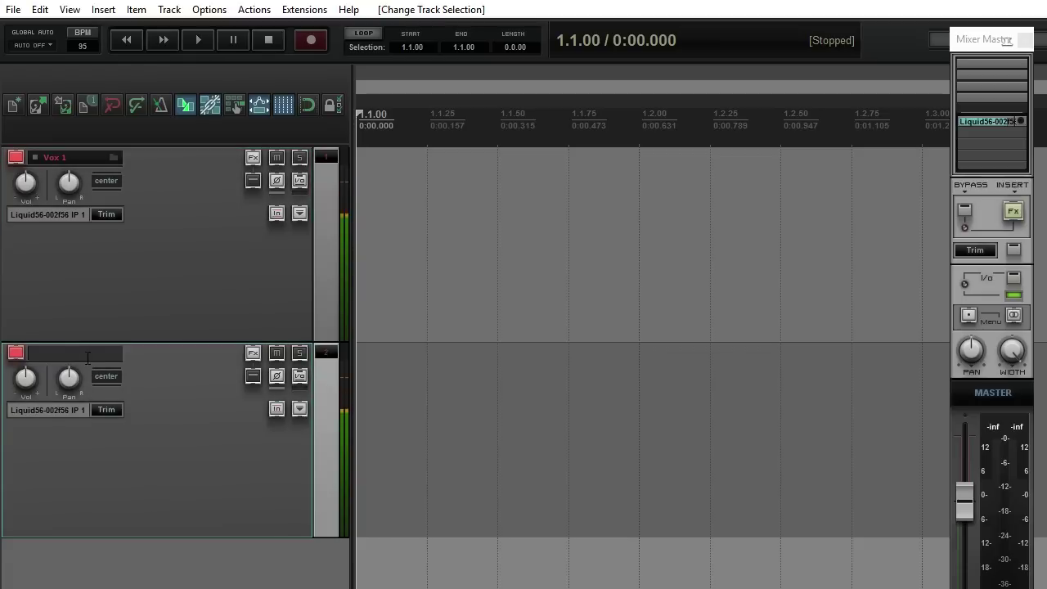
type("FX")
key("Return")
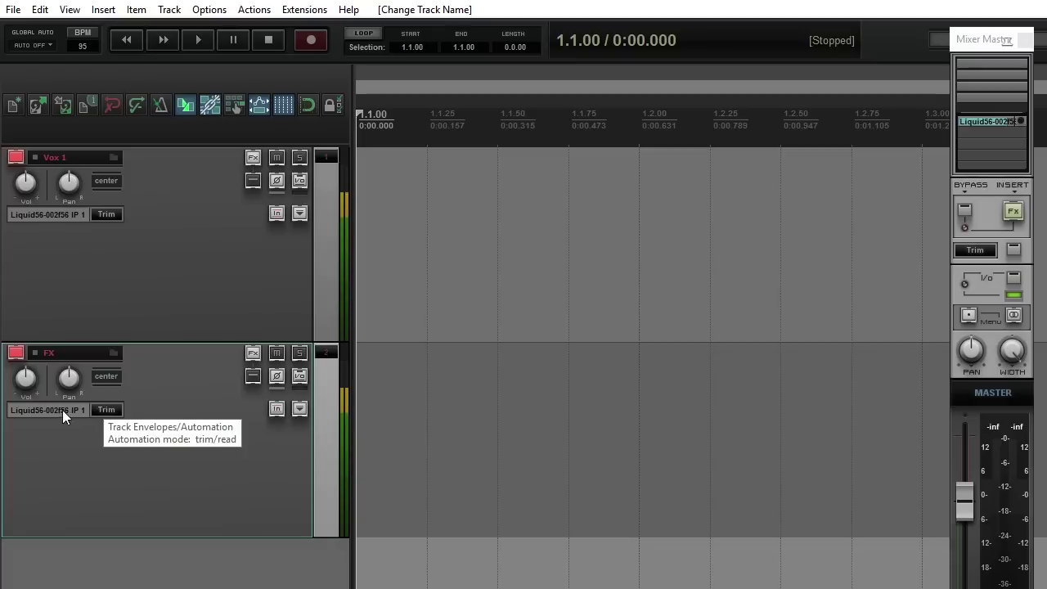
left_click_drag(25, 374, 25, 491)
Enable Monitor Input on the FX track and raise its volume to about -10.7 dB
right_click(16, 356)
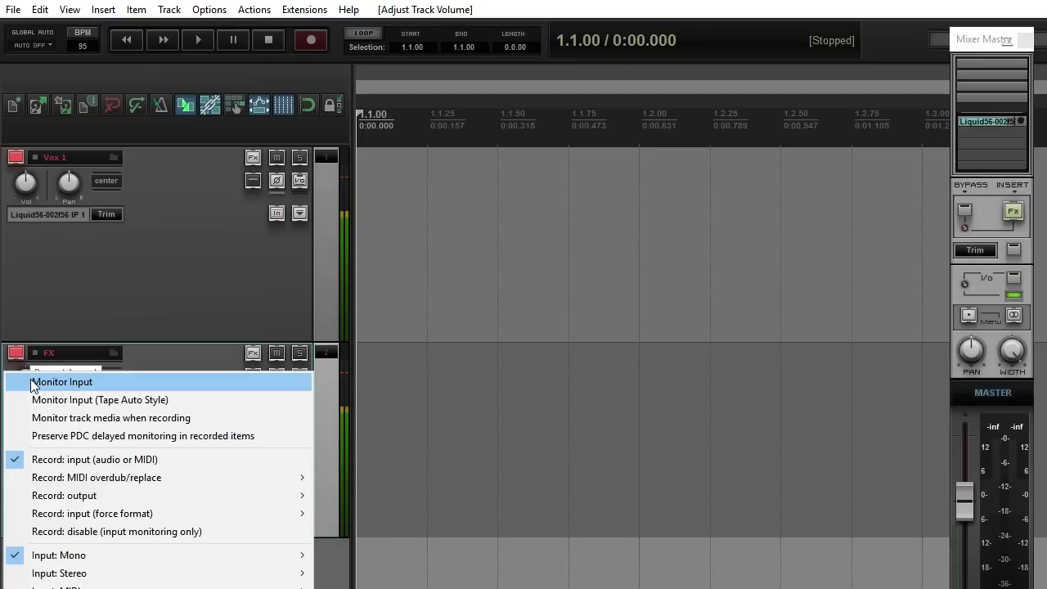
left_click(34, 383)
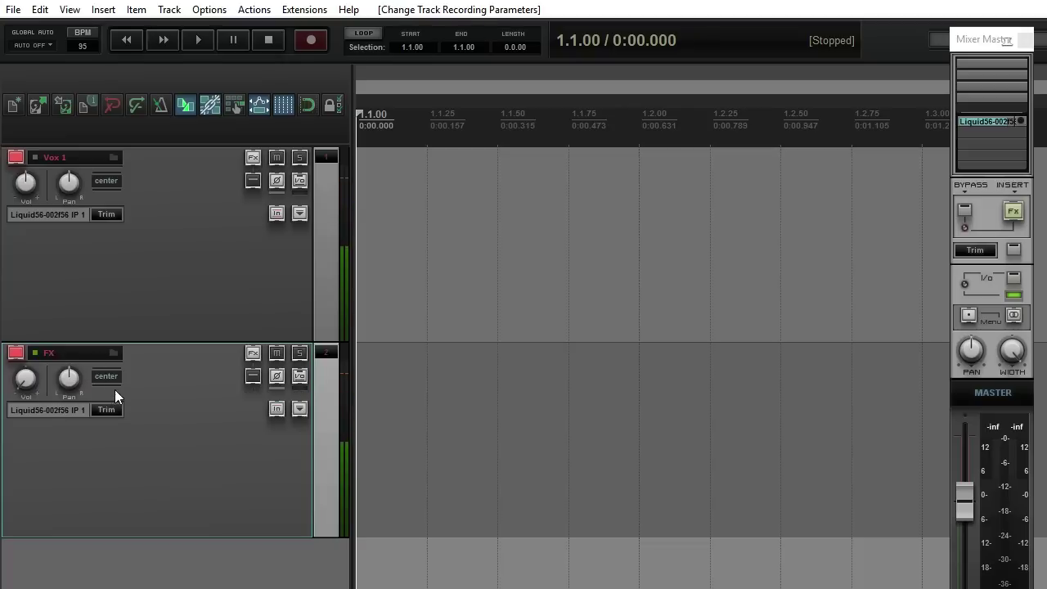
mouse_move(23, 392)
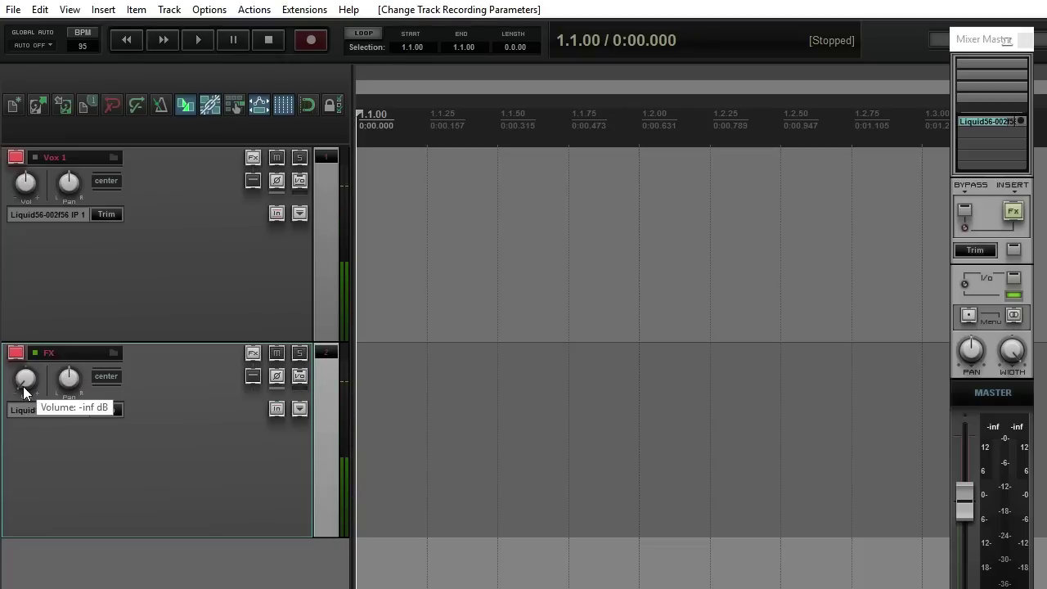
left_click_drag(22, 392, 23, 365)
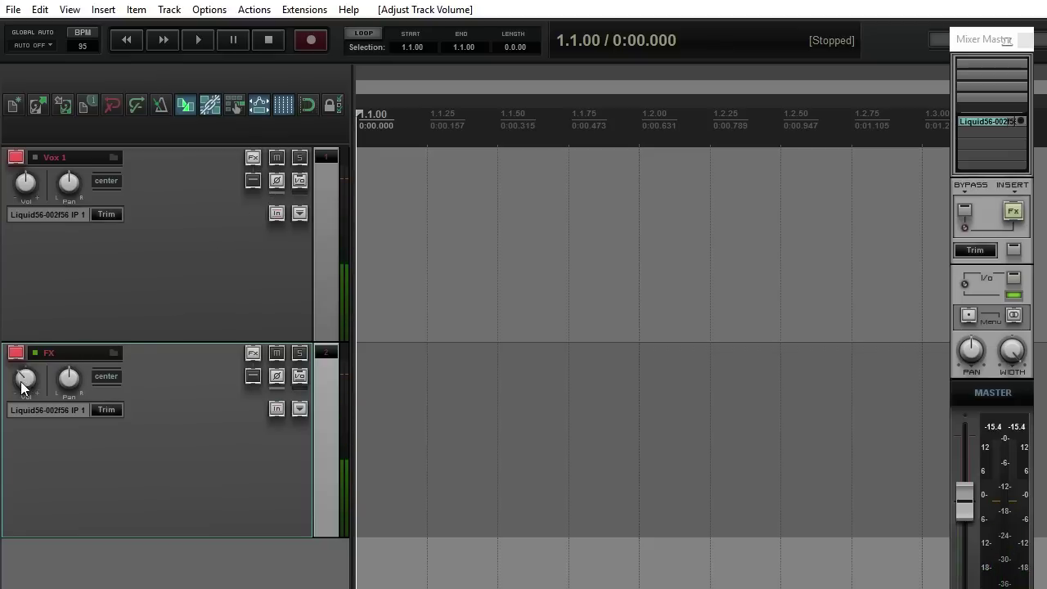
mouse_move(21, 382)
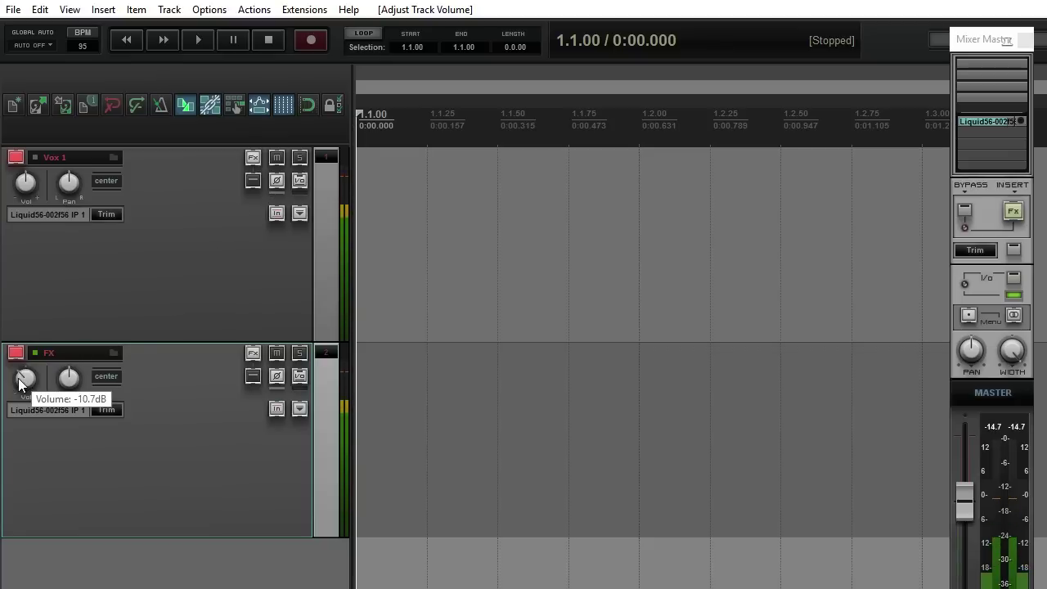
left_click_drag(21, 381, 21, 385)
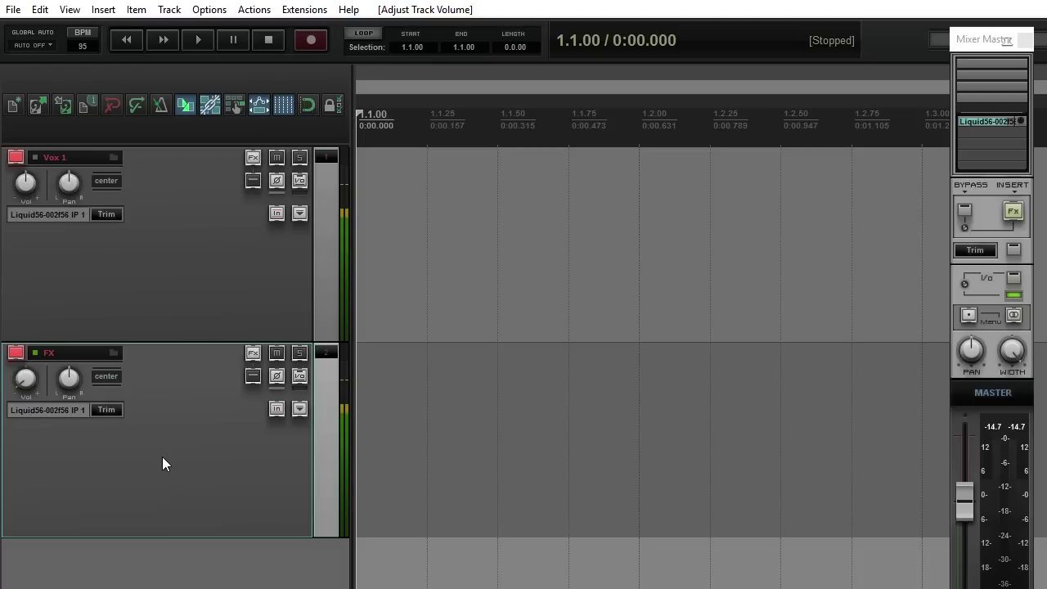
Add the Cockos ReaVerbate effect to the FX track
right_click(252, 356)
mouse_move(317, 395)
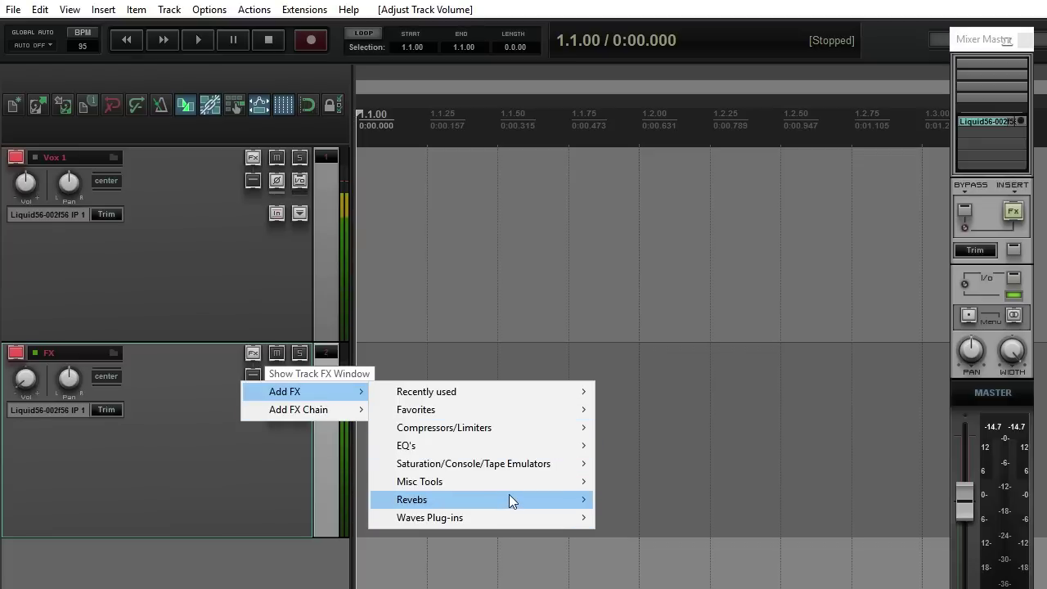
mouse_move(509, 499)
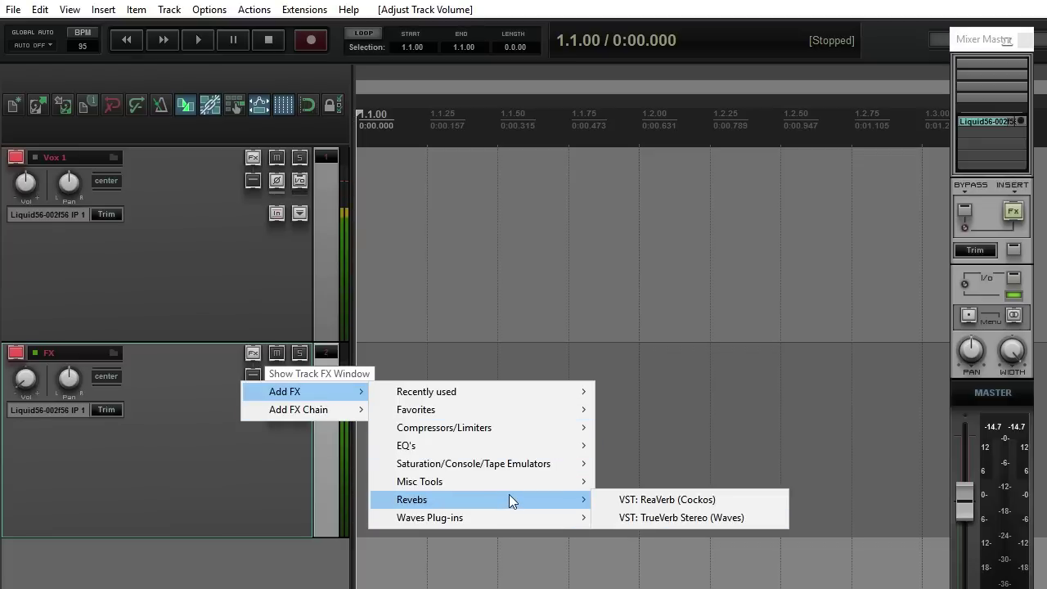
left_click(254, 355)
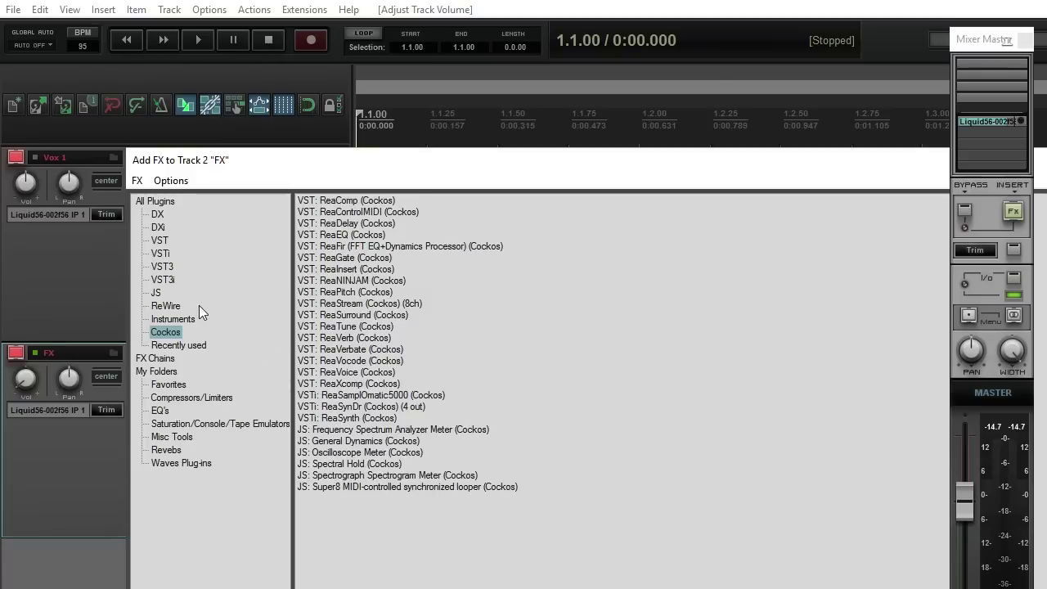
double_click(342, 353)
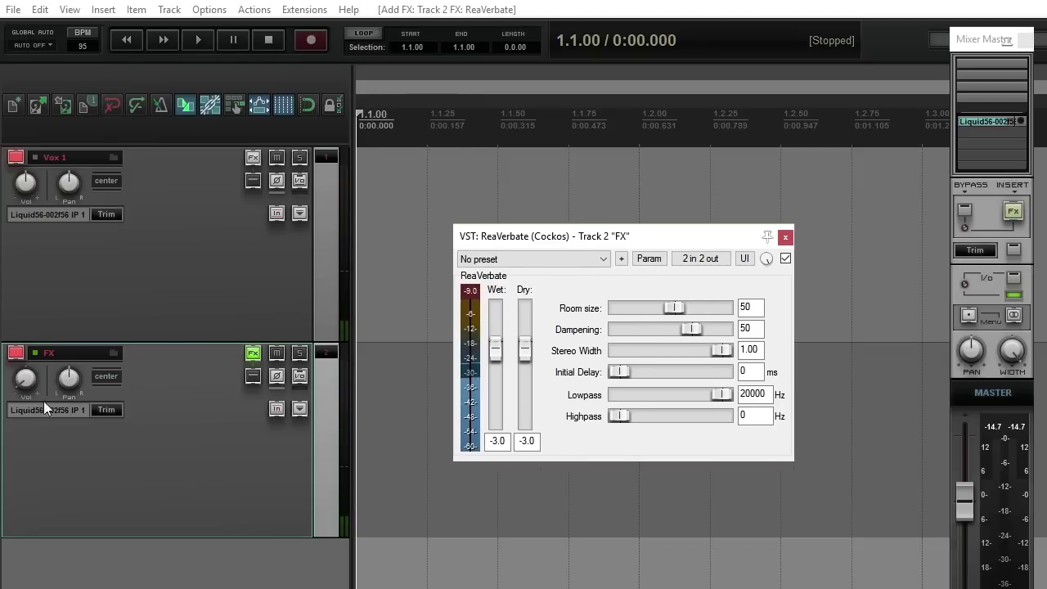
Lower the FX track's volume, enable input monitoring on Vox 1, and reposition the ReaVerbate window
left_click_drag(25, 378, 145, 484)
left_click(161, 275)
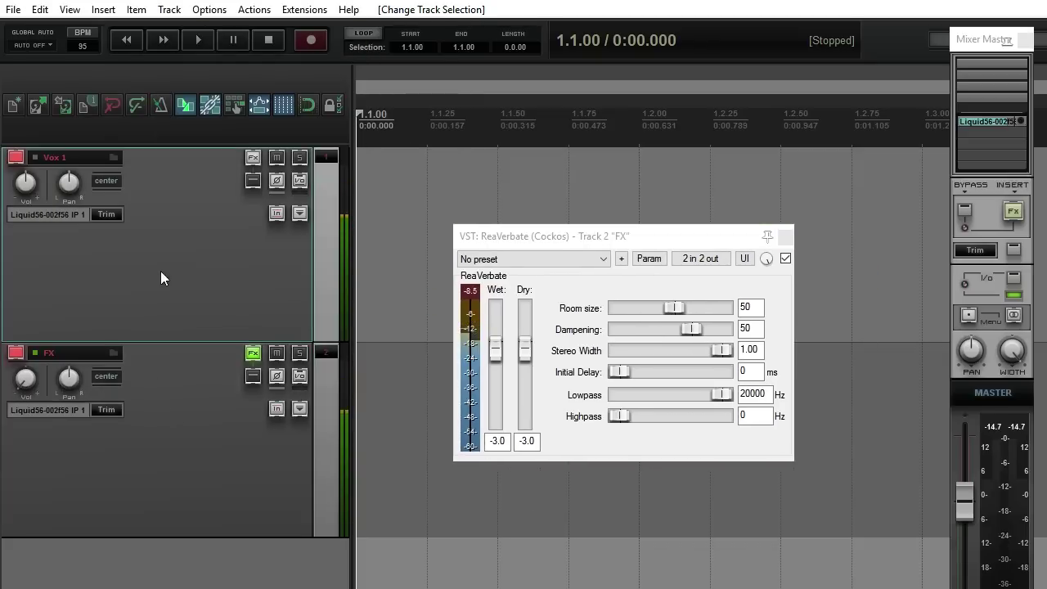
left_click(148, 405)
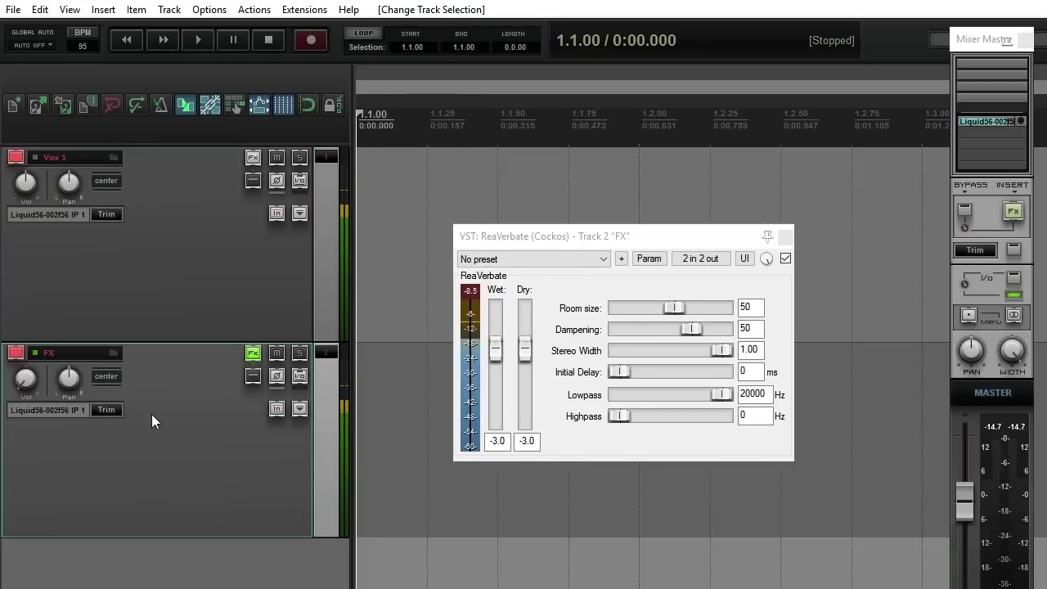
left_click(23, 384)
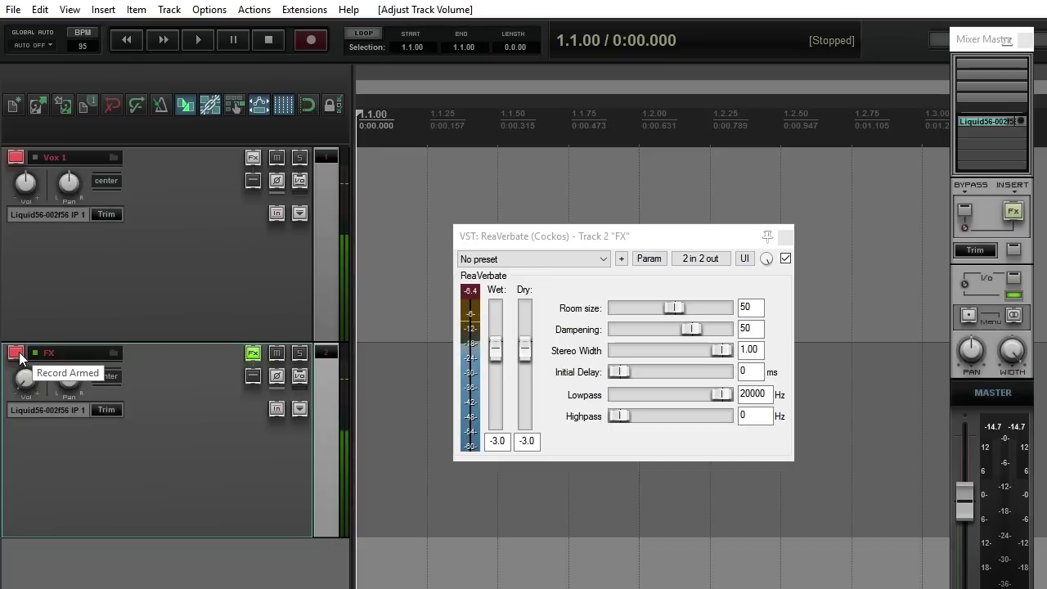
right_click(18, 357)
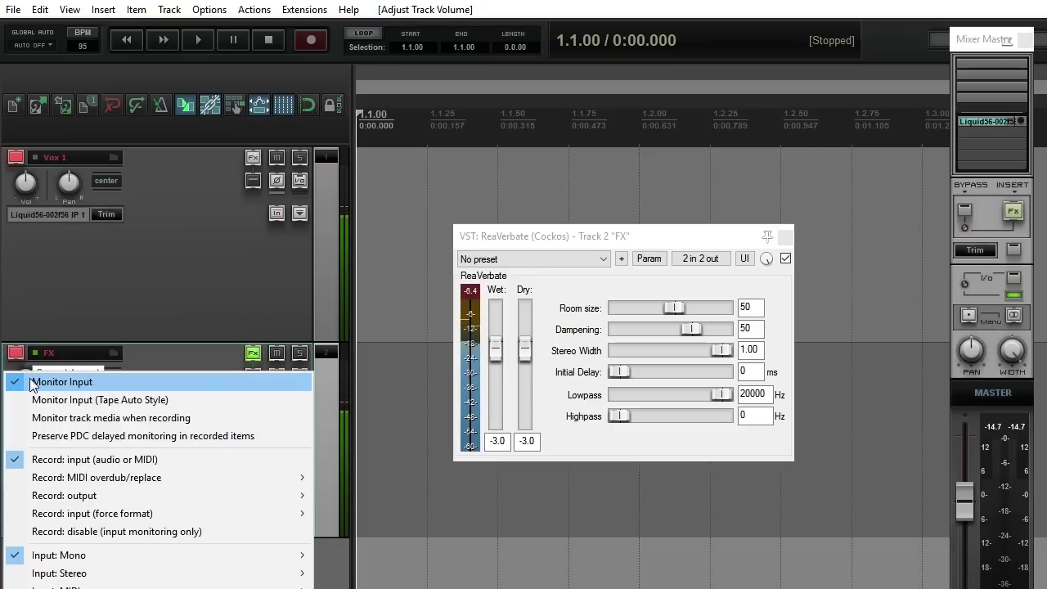
left_click(181, 287)
right_click(17, 158)
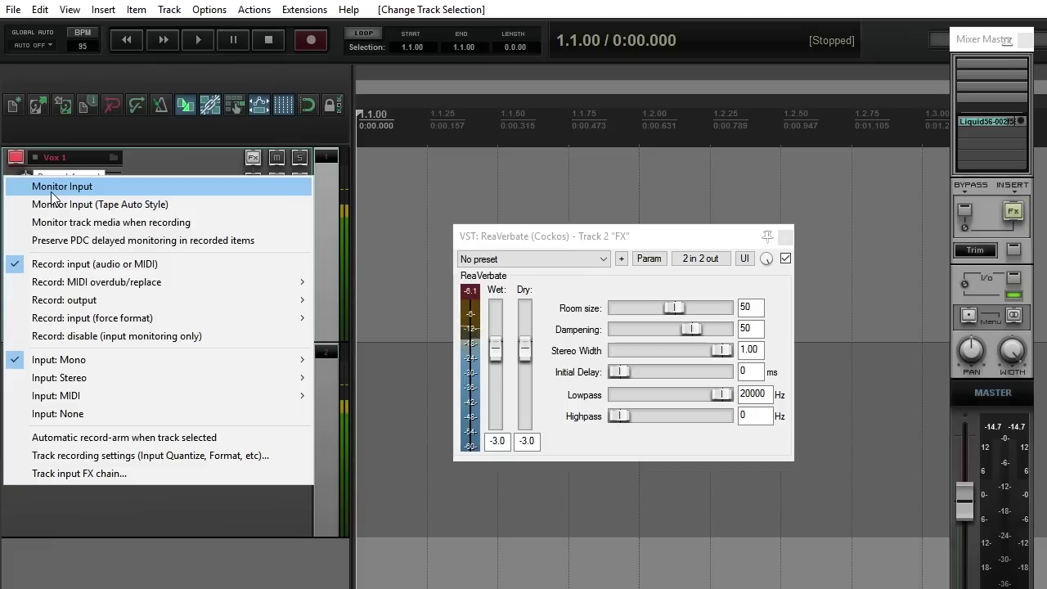
left_click(165, 503)
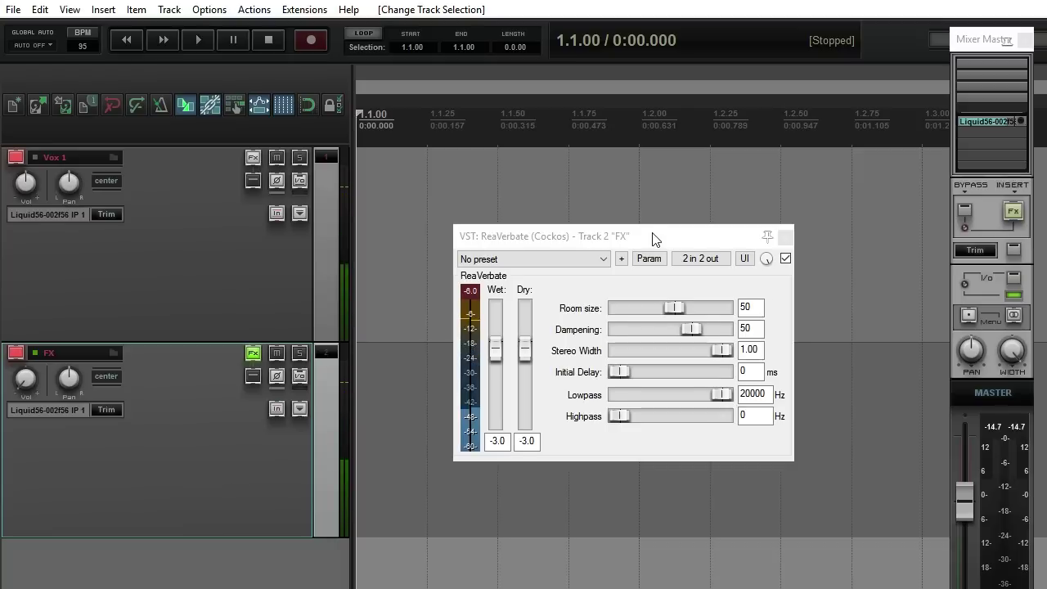
left_click_drag(652, 238, 629, 259)
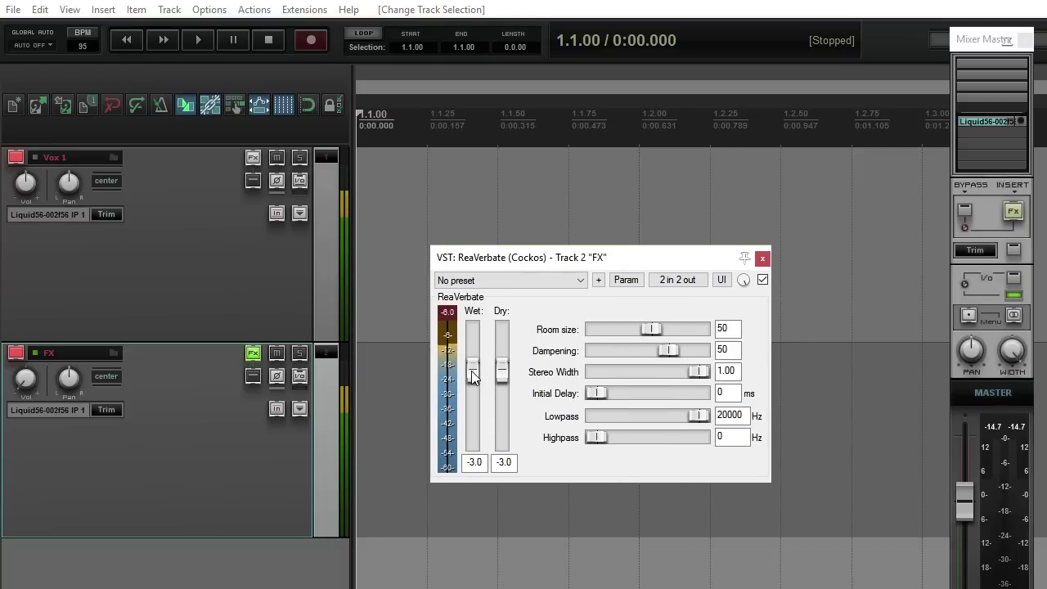
Set ReaVerbate's wet level to +0.0 and dry to -inf, lowering the FX track volume
left_click_drag(473, 374, 463, 507)
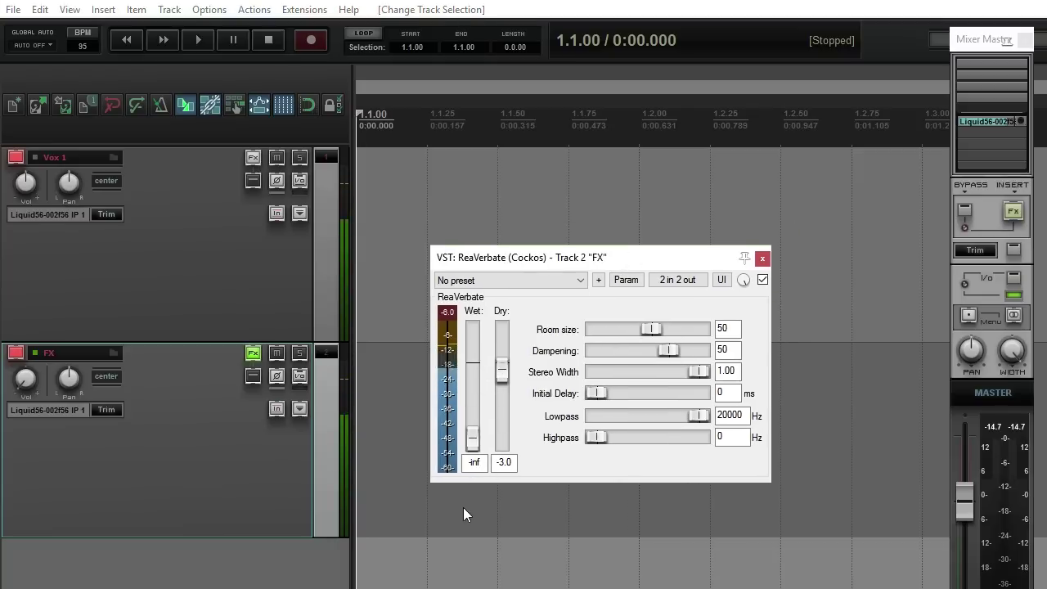
double_click(503, 372)
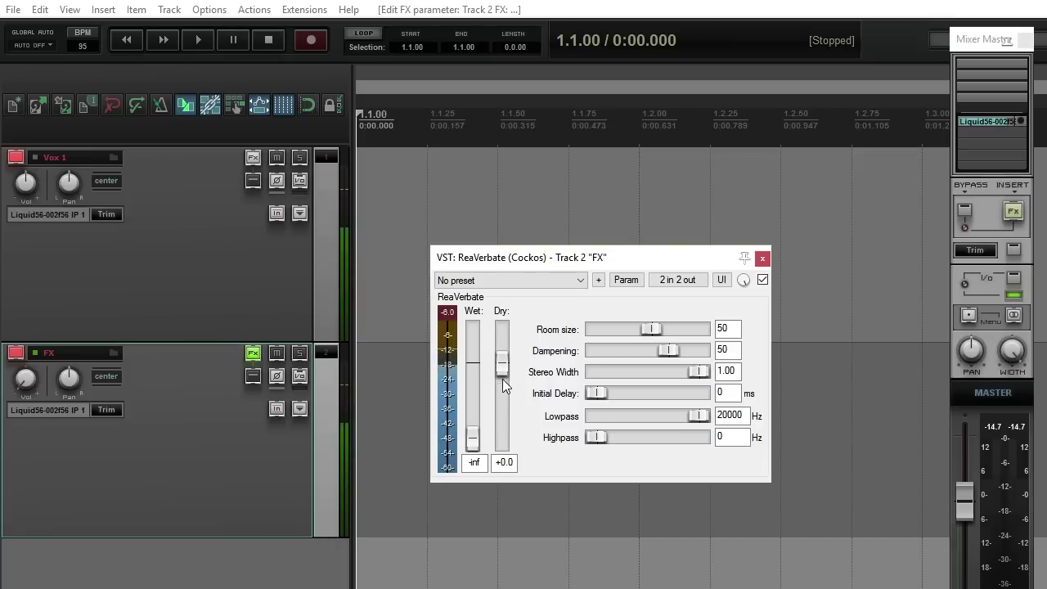
mouse_move(25, 379)
left_mouse_down()
mouse_move(25, 409)
mouse_move(26, 377)
mouse_move(25, 397)
mouse_move(16, 391)
left_mouse_up()
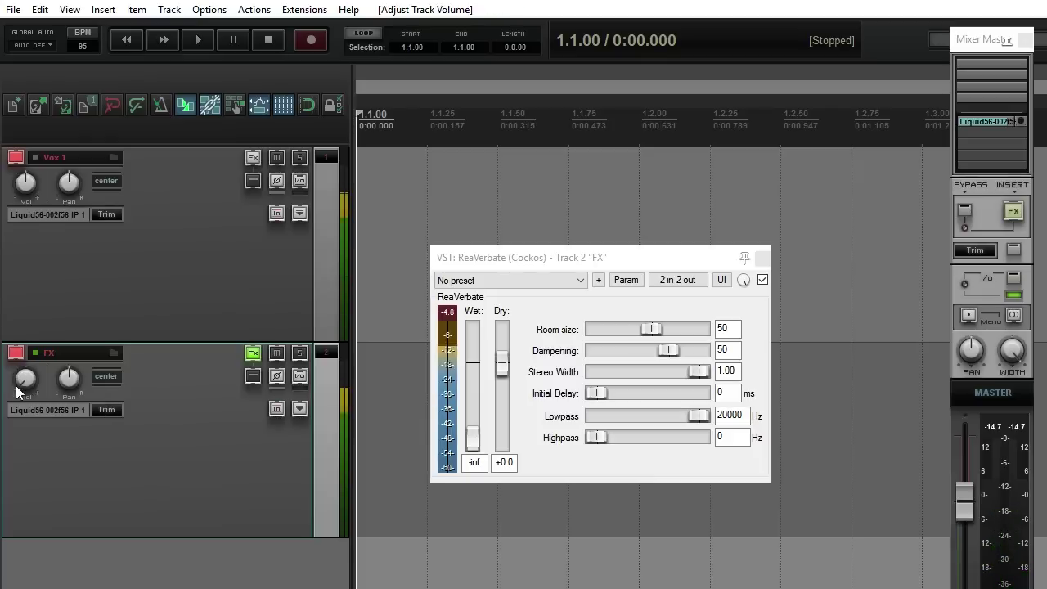
left_click_drag(502, 362, 492, 482)
double_click(468, 440)
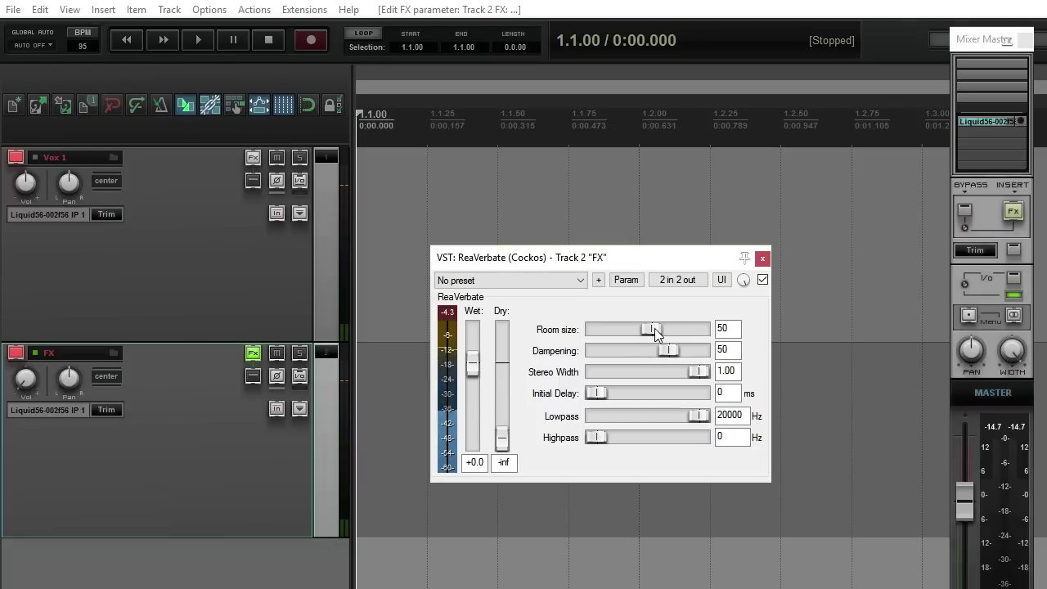
Enlarge ReaVerbate's room size to 91 and readjust the FX track's volume
left_click_drag(653, 332, 683, 331)
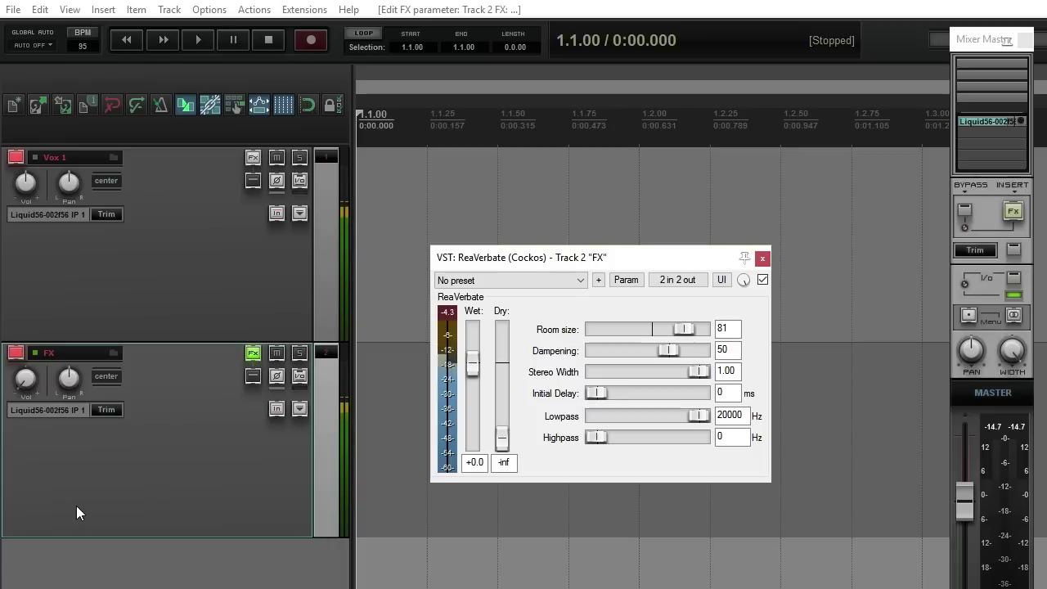
mouse_move(26, 379)
left_mouse_down()
mouse_move(25, 405)
mouse_move(25, 376)
left_mouse_up()
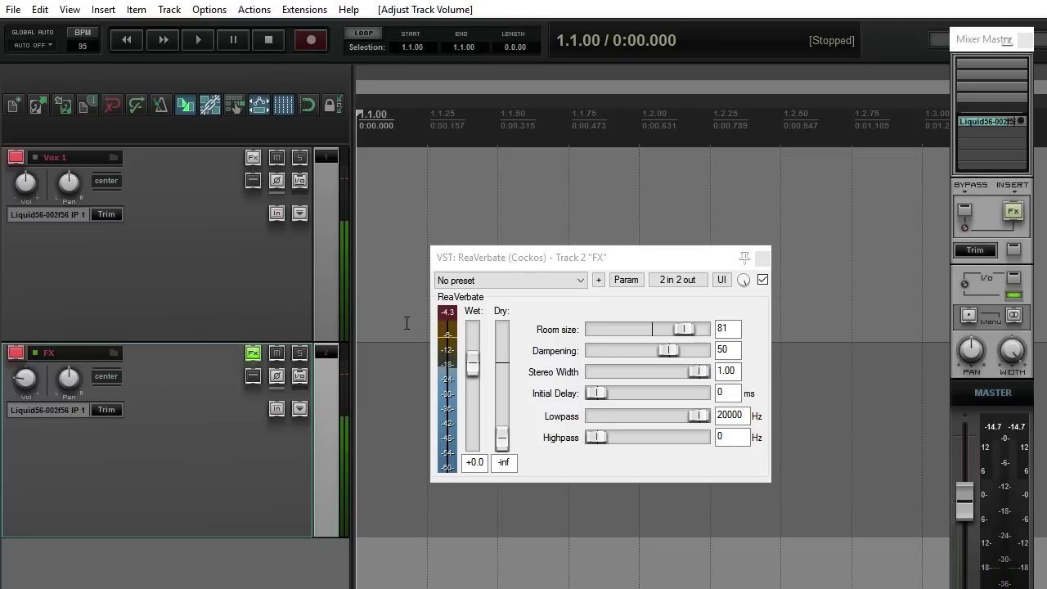
left_click_drag(680, 331, 689, 329)
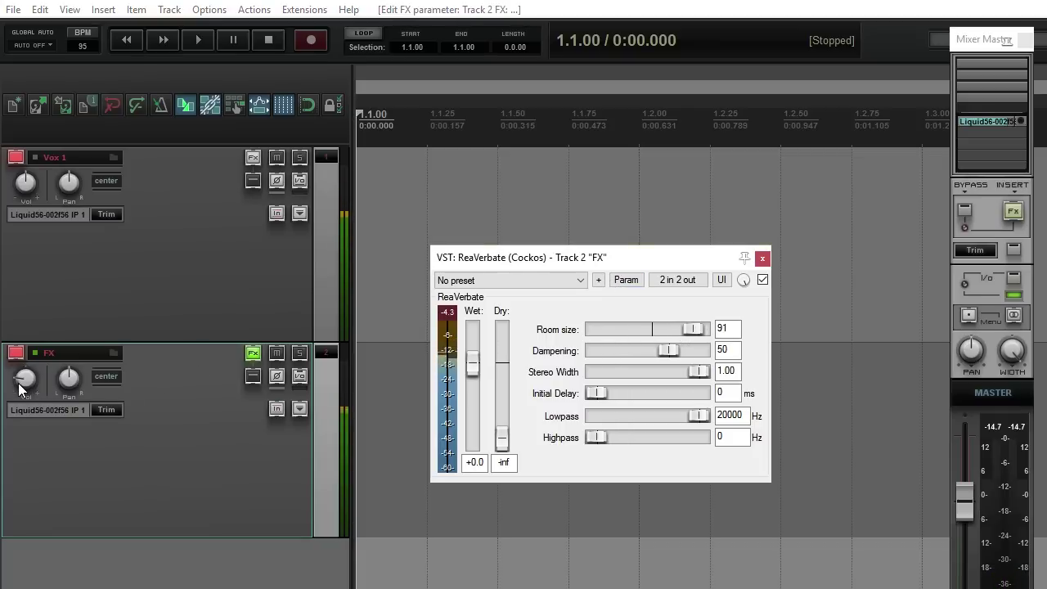
left_click_drag(22, 390, 145, 469)
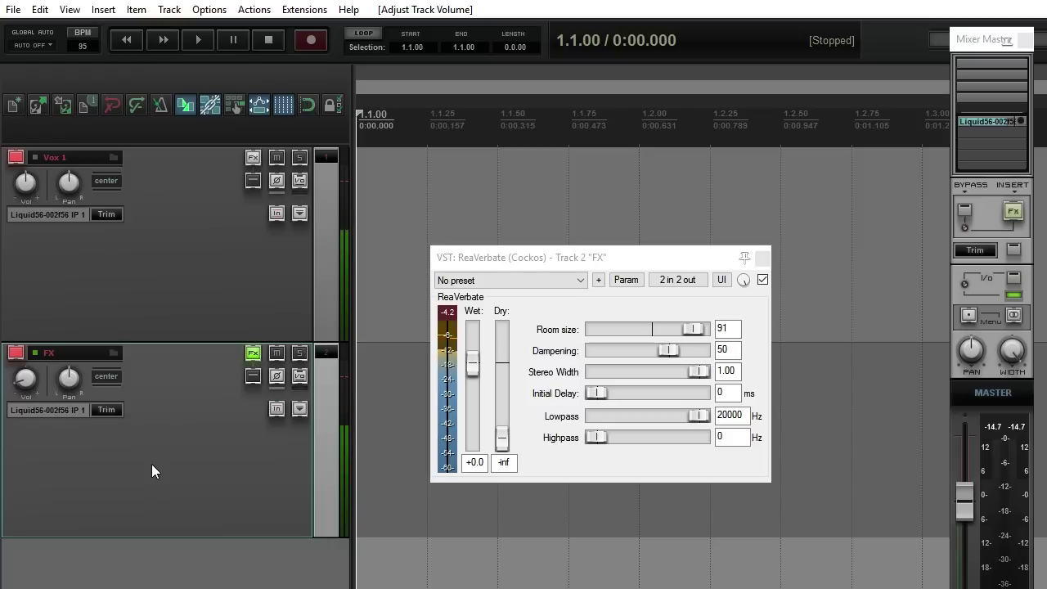
left_click(199, 292)
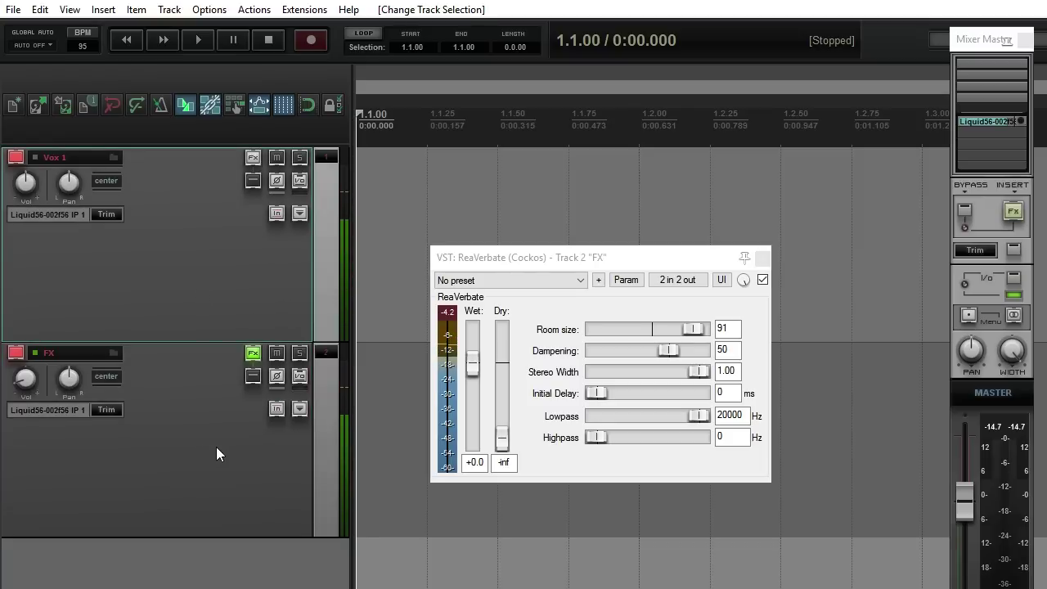
Mute the FX track, toggling it off and on so it ends up muted
left_click(277, 353)
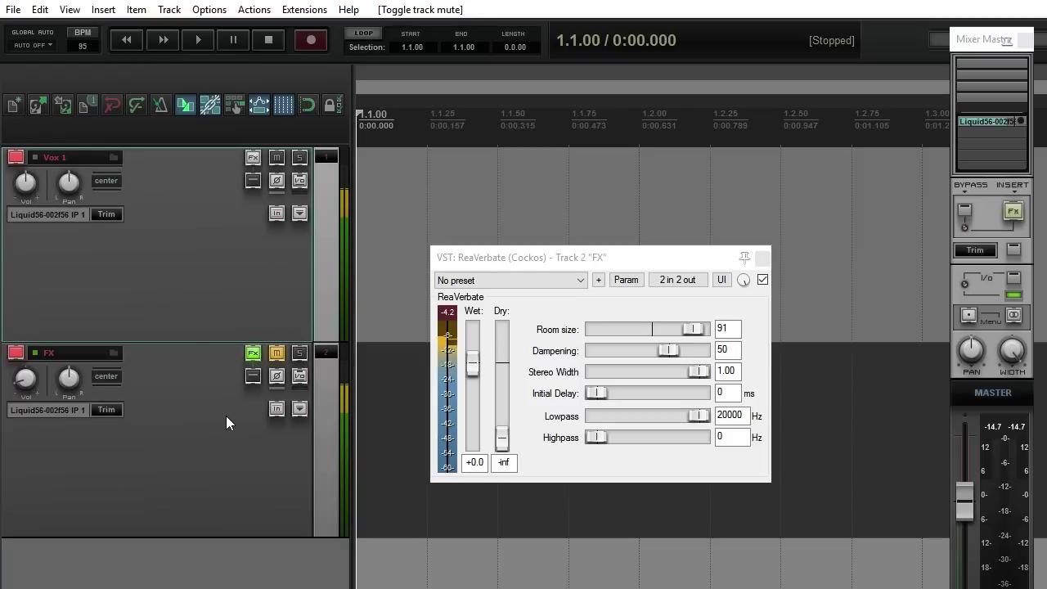
left_click(197, 409)
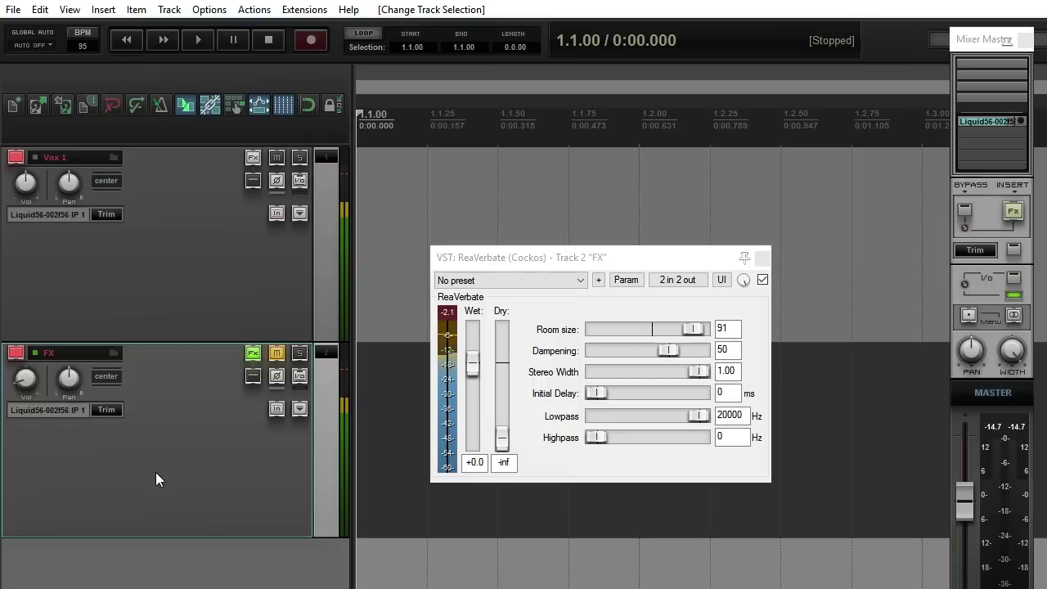
left_click(278, 353)
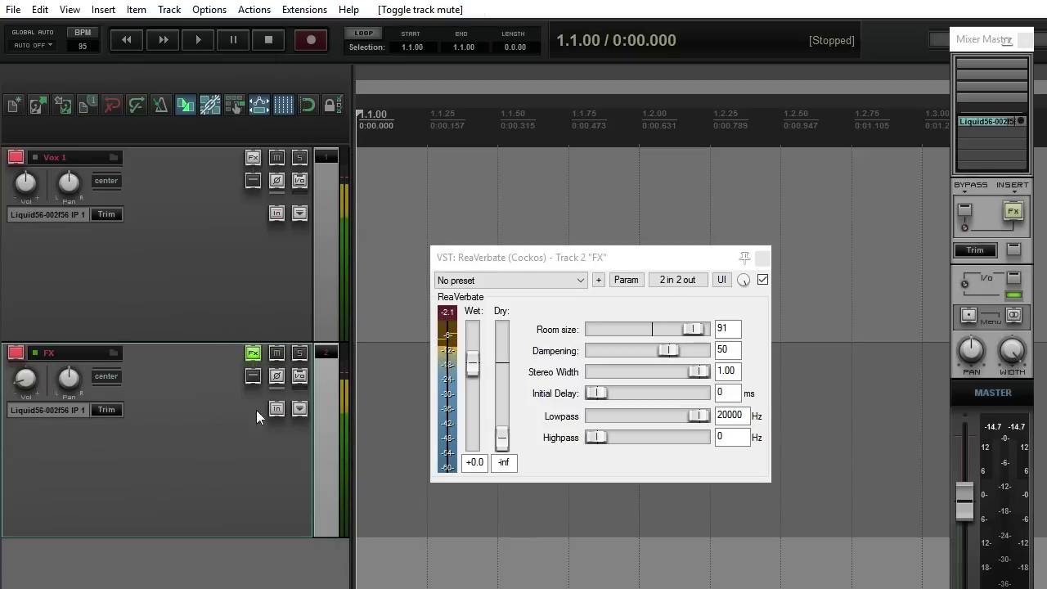
left_click(276, 352)
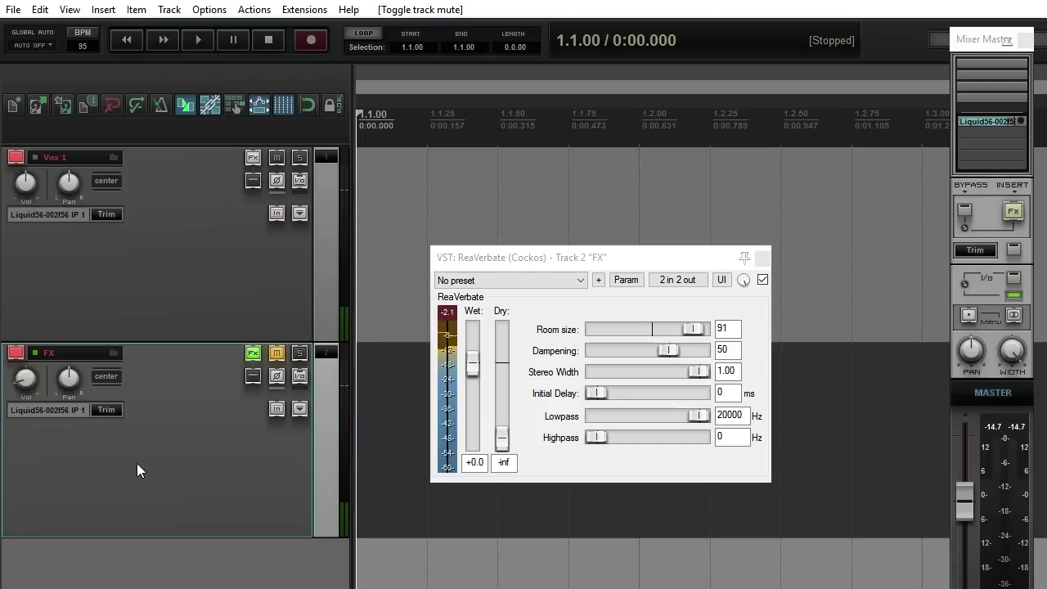
Bypass ReaVerbate in the FX track's effect chain and close its floating window
left_click(253, 354)
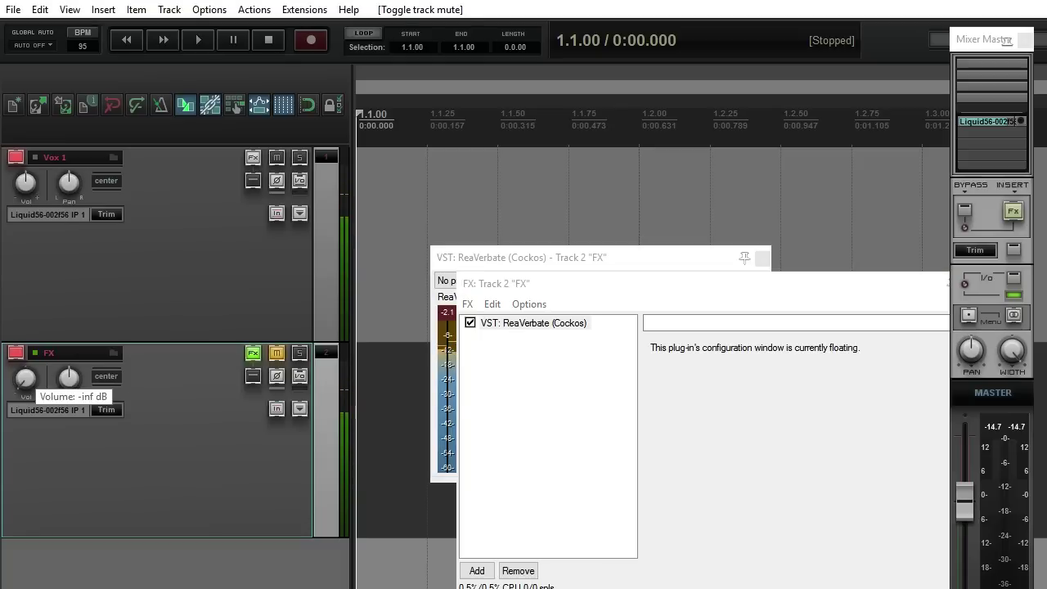
left_click(471, 324)
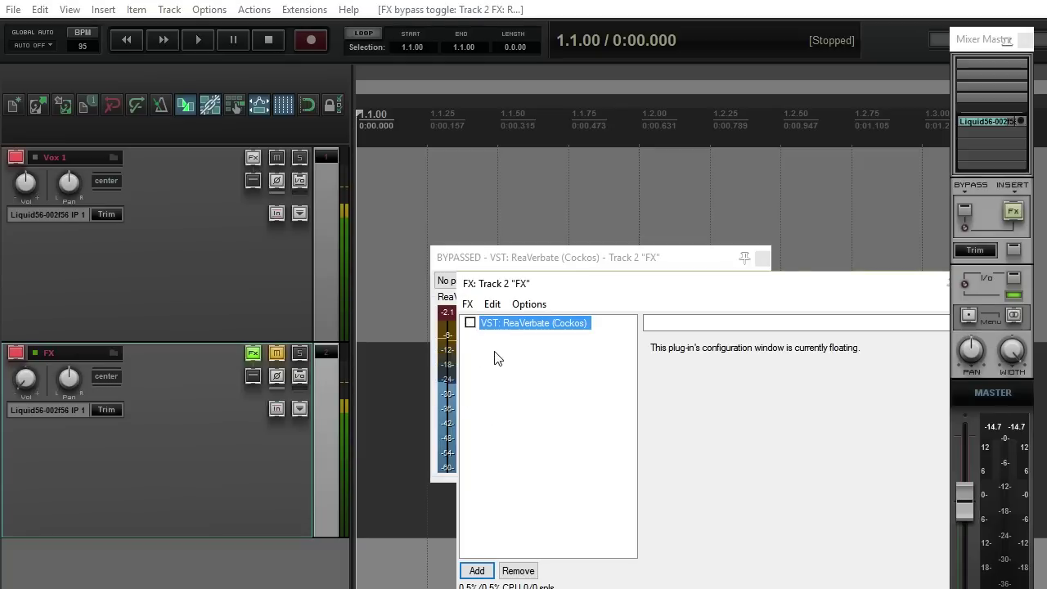
left_click(761, 258)
Add Cockos ReaDelay after ReaVerbate and pull its dry level to -inf
right_click(541, 380)
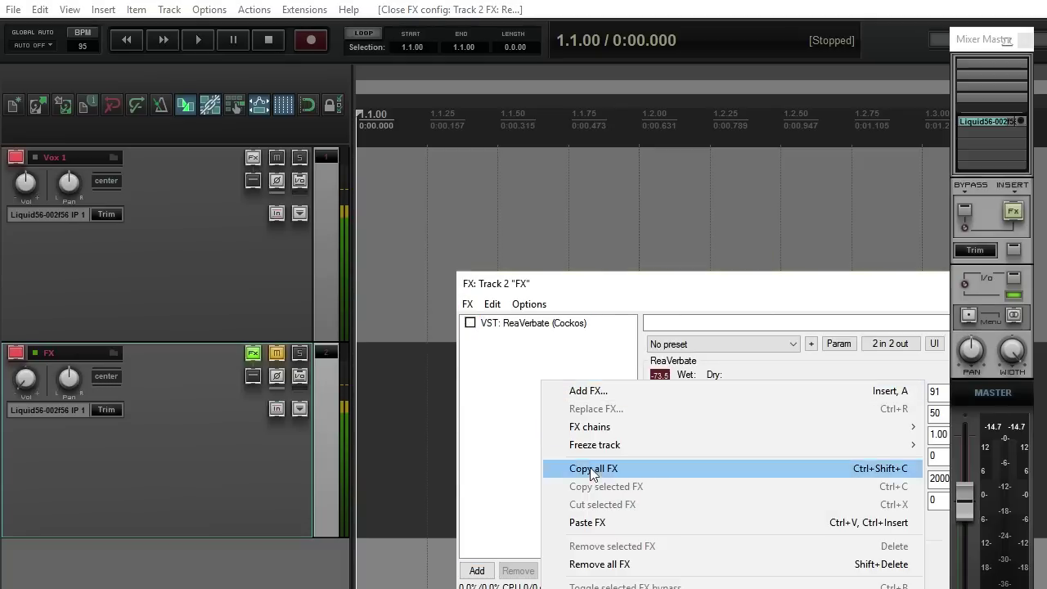
left_click(587, 390)
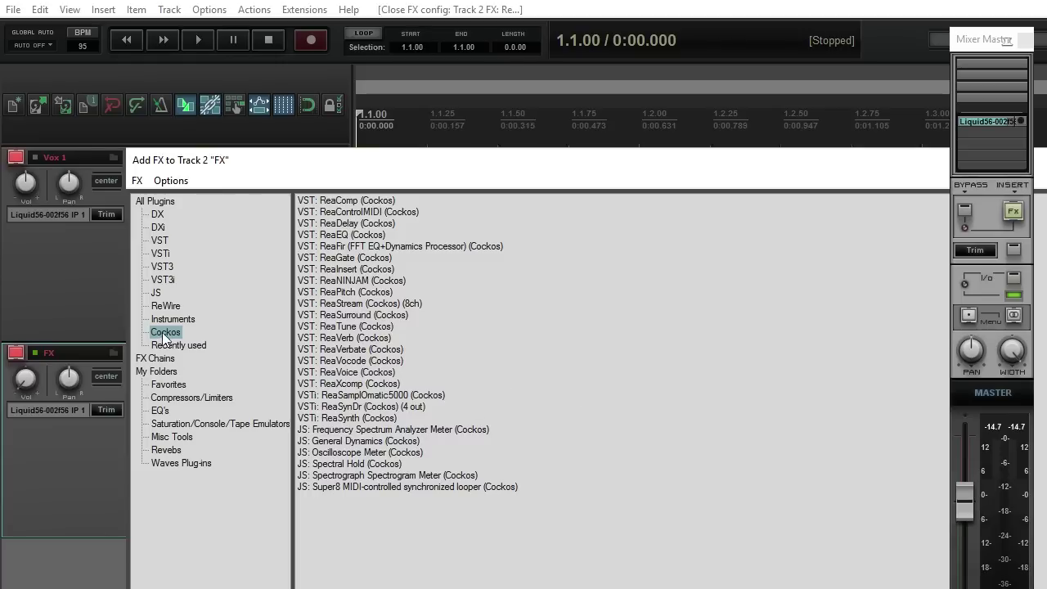
left_click(360, 248)
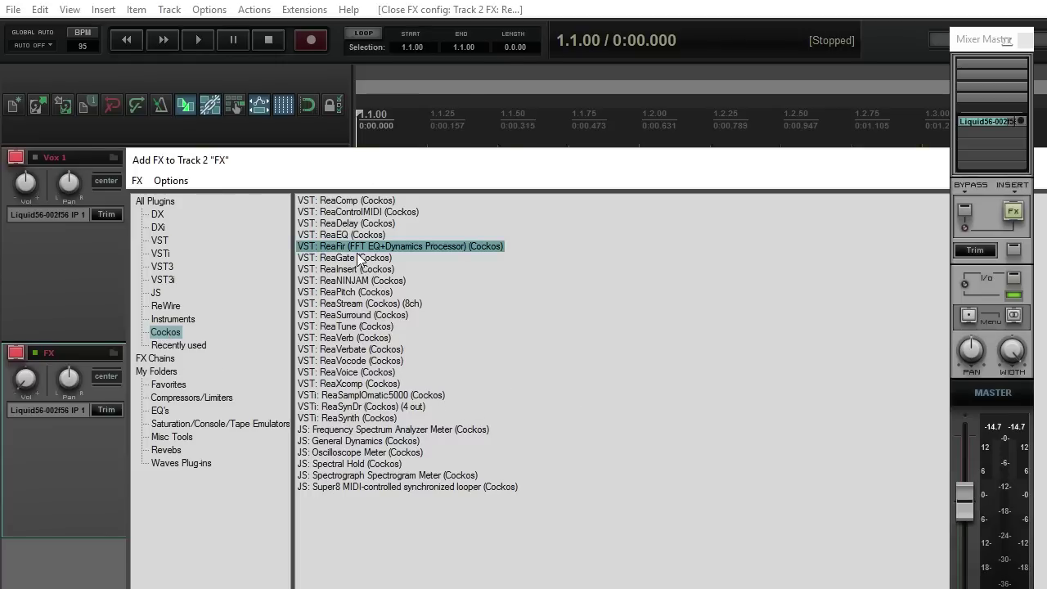
double_click(360, 224)
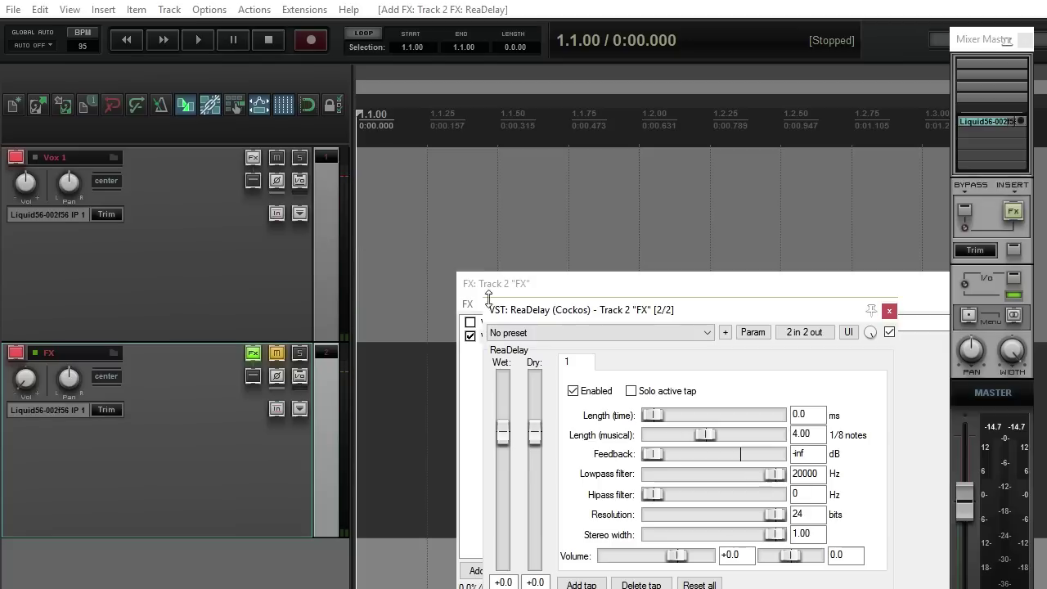
left_click_drag(381, 265, 366, 339)
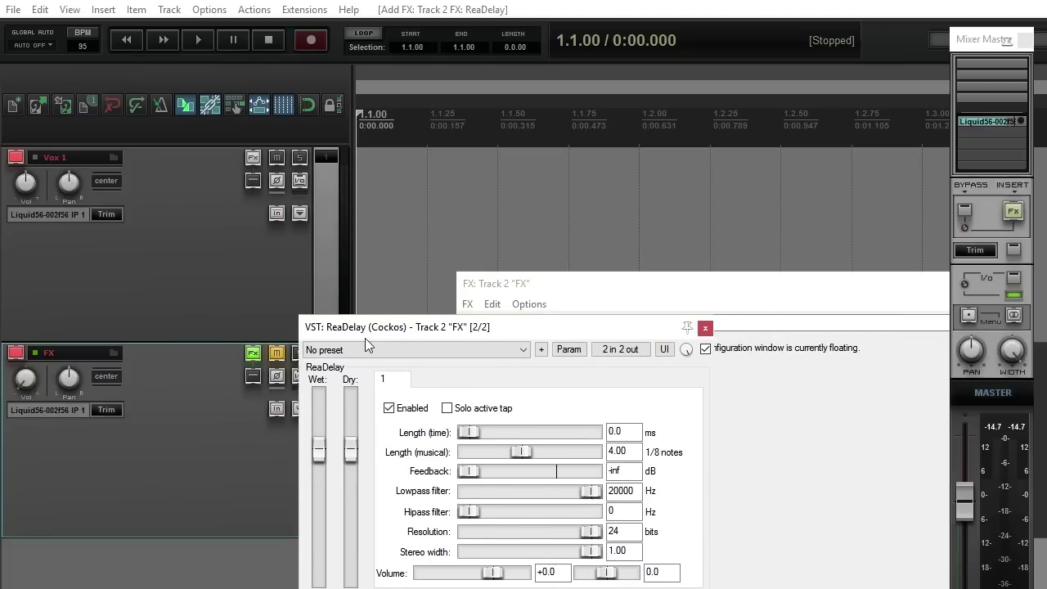
left_click_drag(481, 331, 597, 311)
left_click_drag(468, 431, 467, 556)
Load ReaDelay's 'stock - basic 5 tap ping pong' preset and set its dry level to -inf
left_click(488, 332)
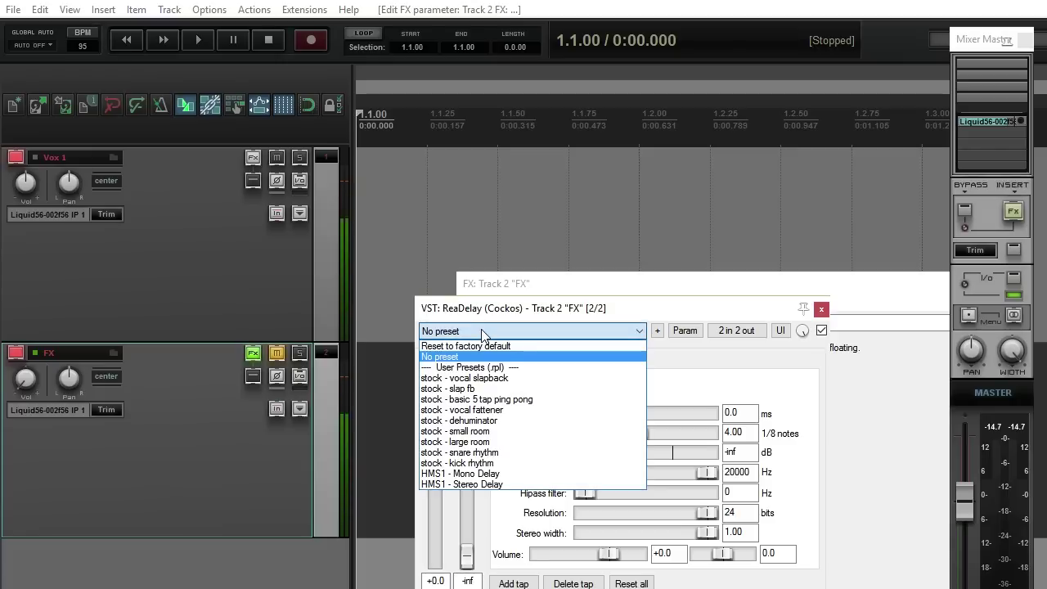
left_click(527, 399)
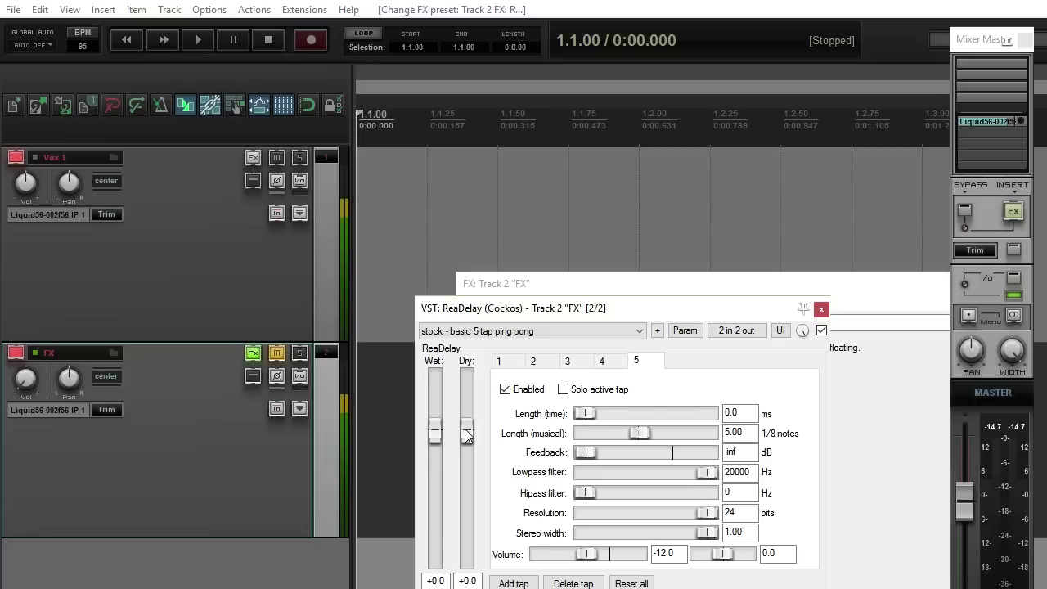
left_click_drag(465, 429, 463, 583)
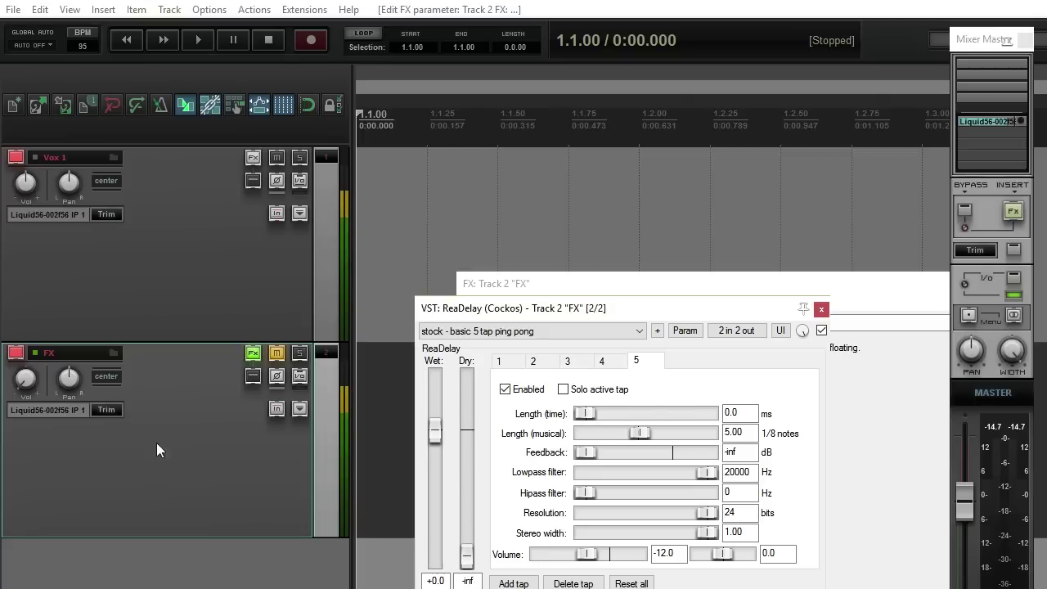
Audition the FX track, set its volume to about -46.7 dB, re-mute it, and close ReaDelay's window
left_click(162, 482)
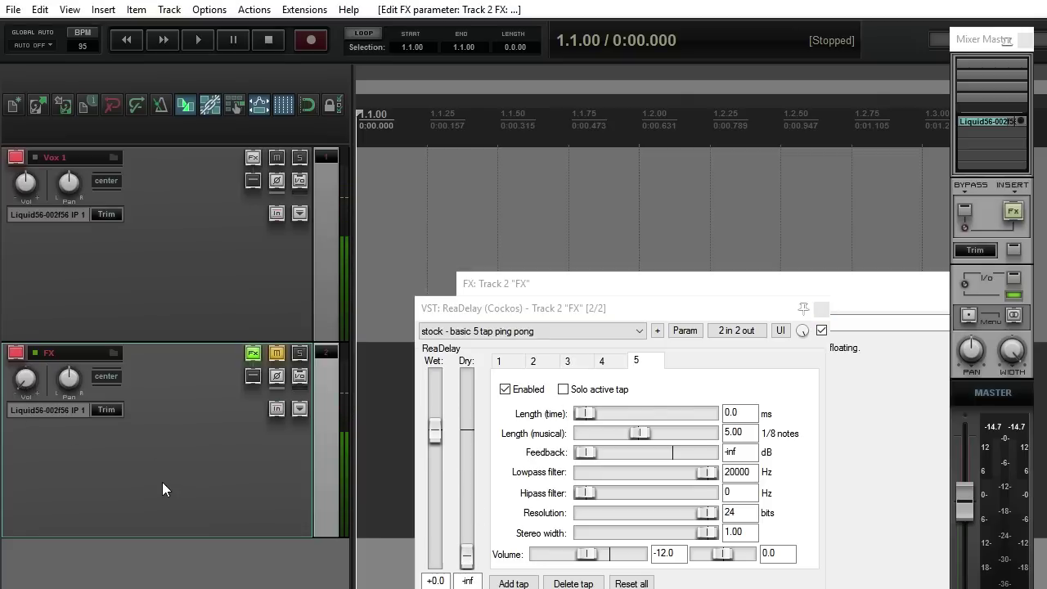
mouse_move(26, 381)
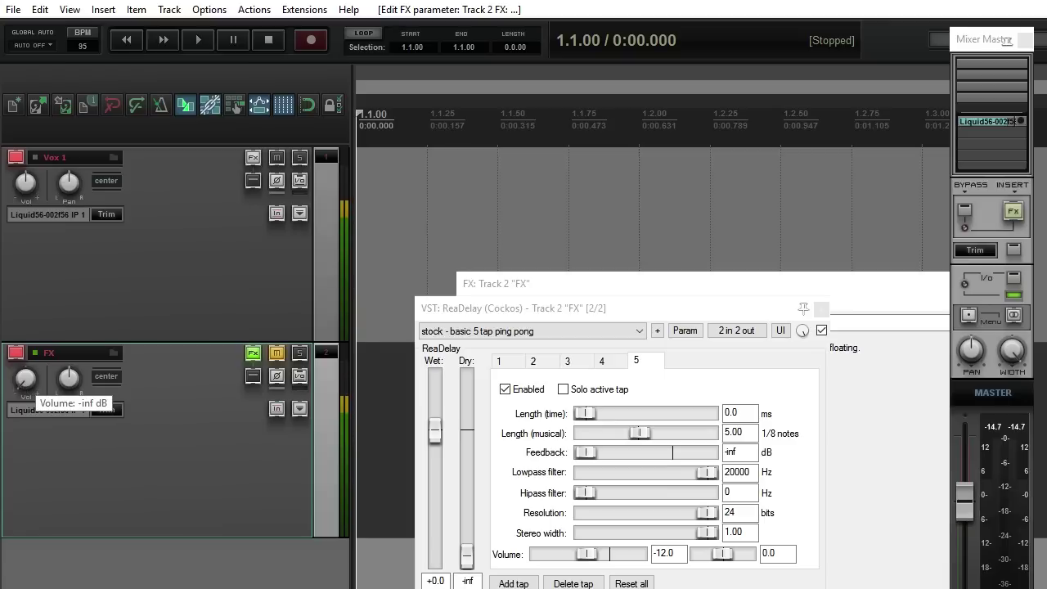
mouse_move(25, 381)
left_mouse_down()
mouse_move(25, 342)
mouse_move(23, 388)
left_mouse_up()
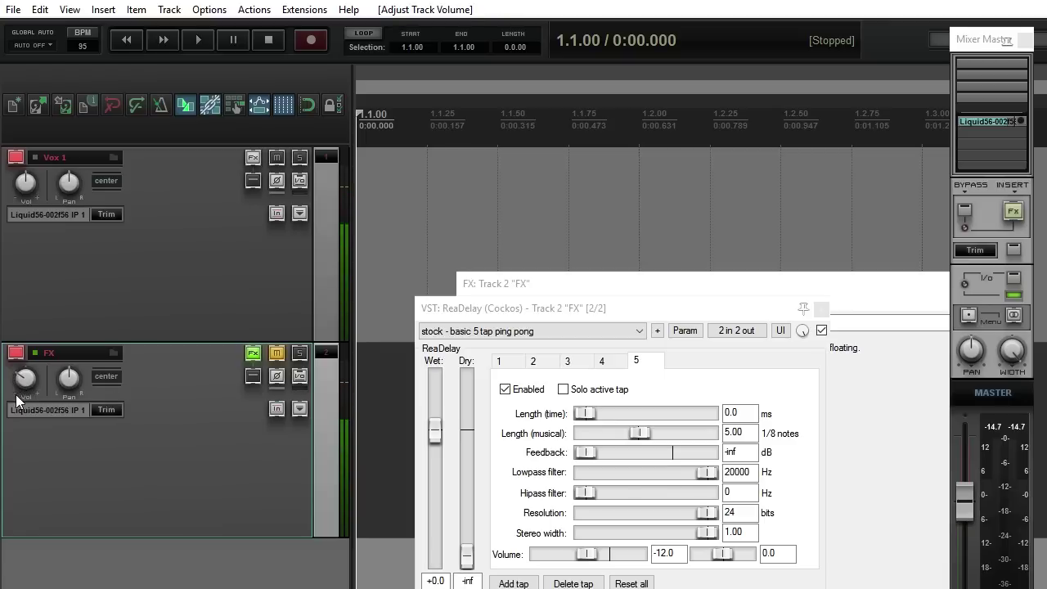
left_click(279, 355)
left_click_drag(18, 399, 18, 406)
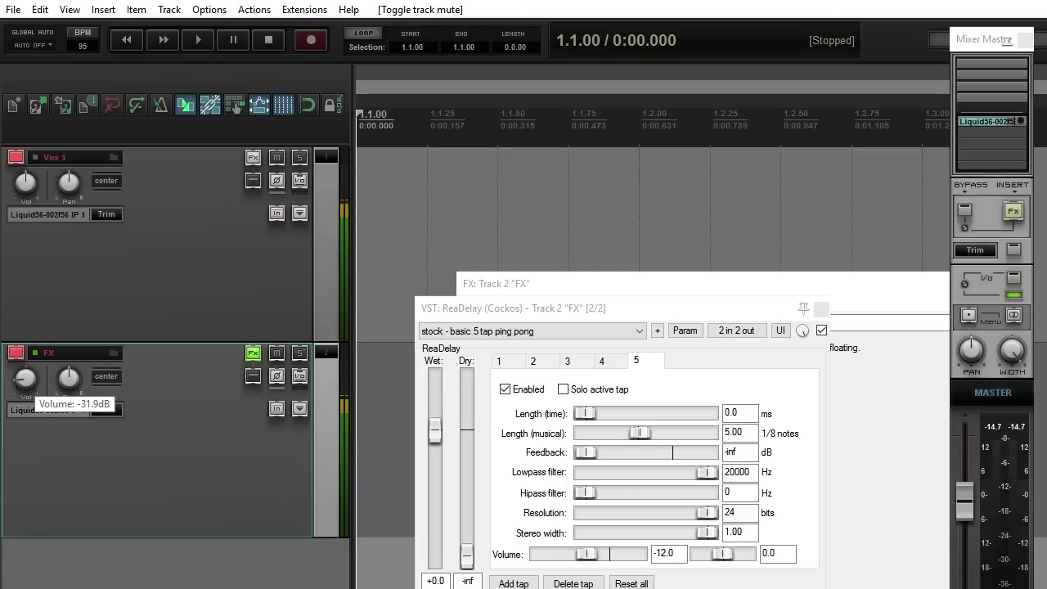
mouse_move(19, 407)
left_mouse_down()
mouse_move(31, 395)
mouse_move(30, 412)
left_mouse_up()
left_click(276, 353)
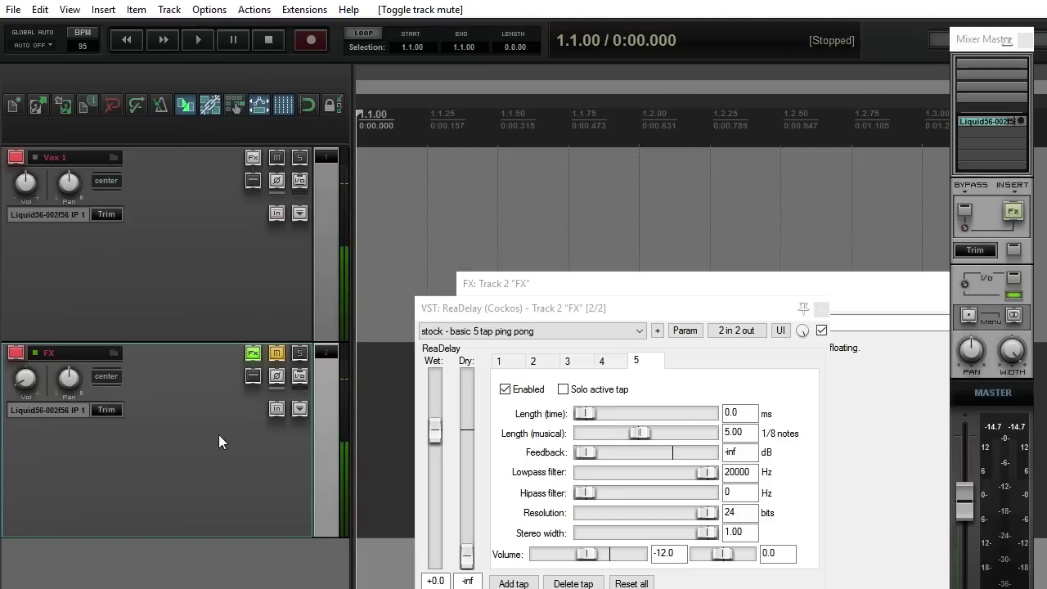
left_click_drag(686, 308, 472, 288)
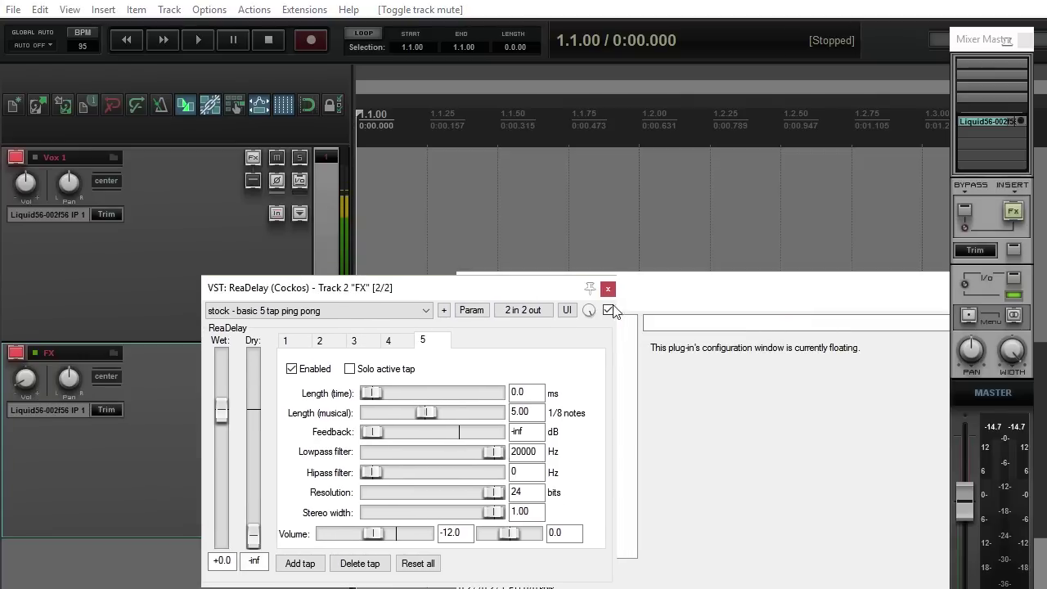
left_click(608, 289)
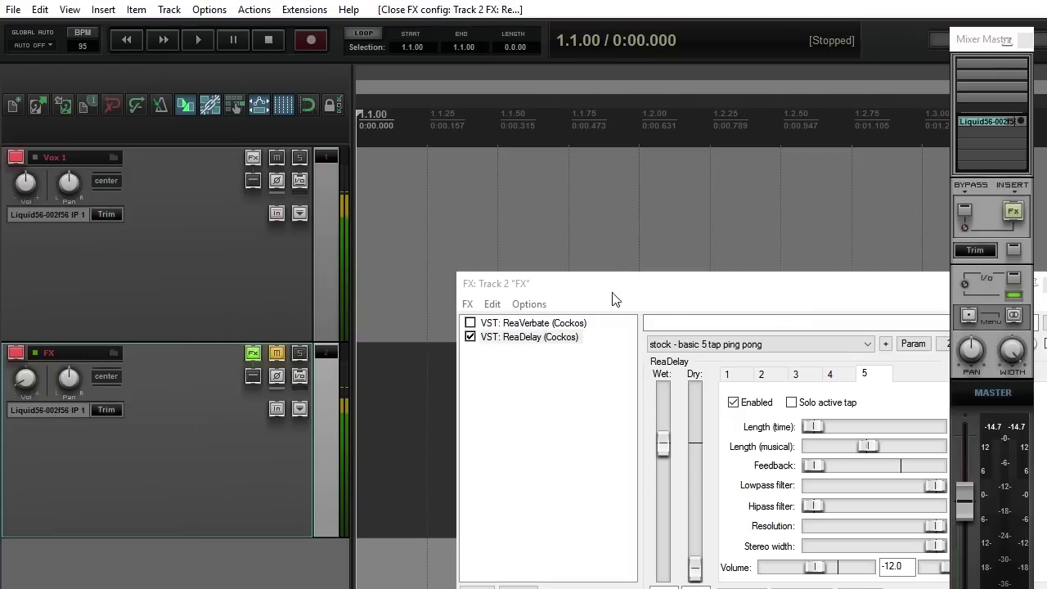
Close the 'FX: Track 2' effect chain window
left_click(773, 260)
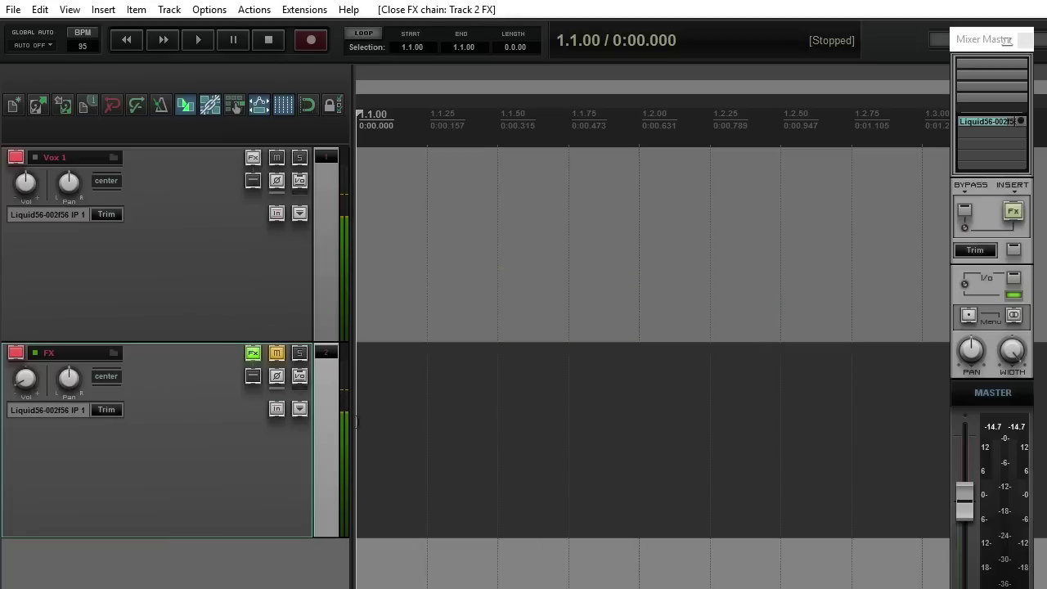